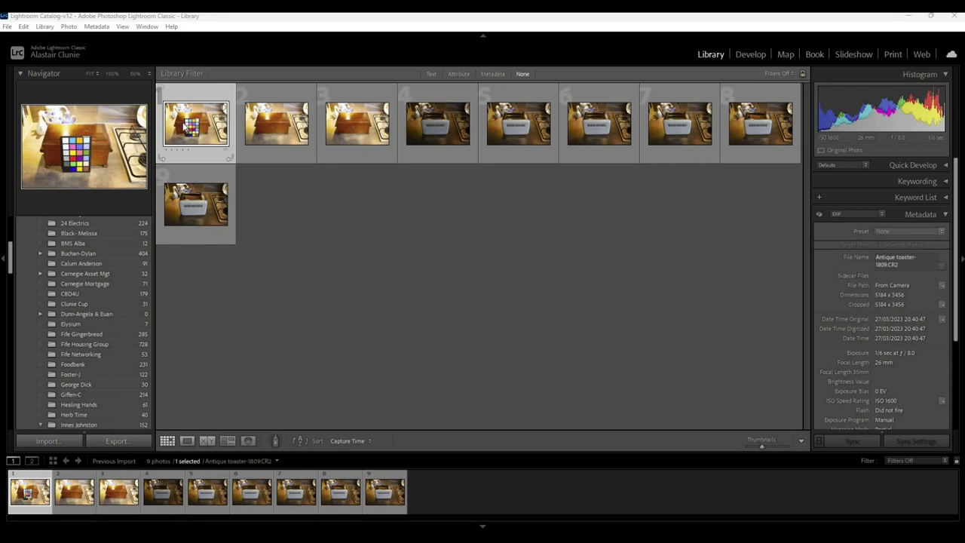
Step: Switch the selected colour-chart photo into the Develop module
{"action": "key", "text": "d"}
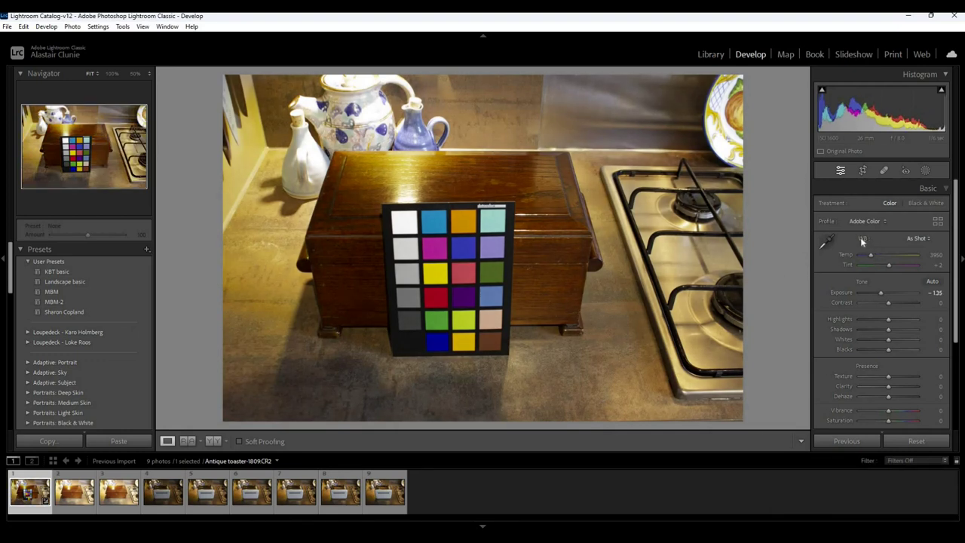
Step: Set white balance from the chart's grey patch and enable Canon lens profile corrections
{"action": "left_click", "coordinate": [825, 242]}
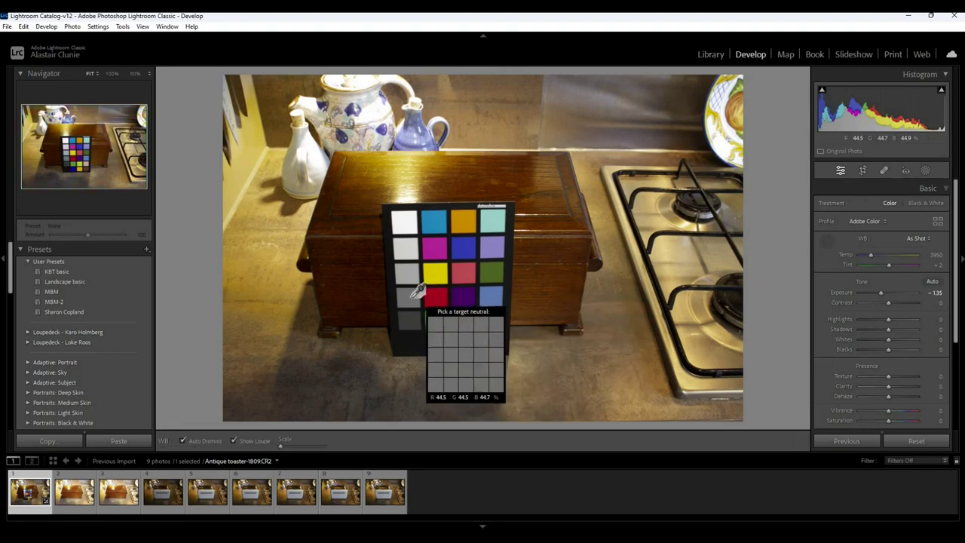
{"action": "left_click", "coordinate": [411, 299]}
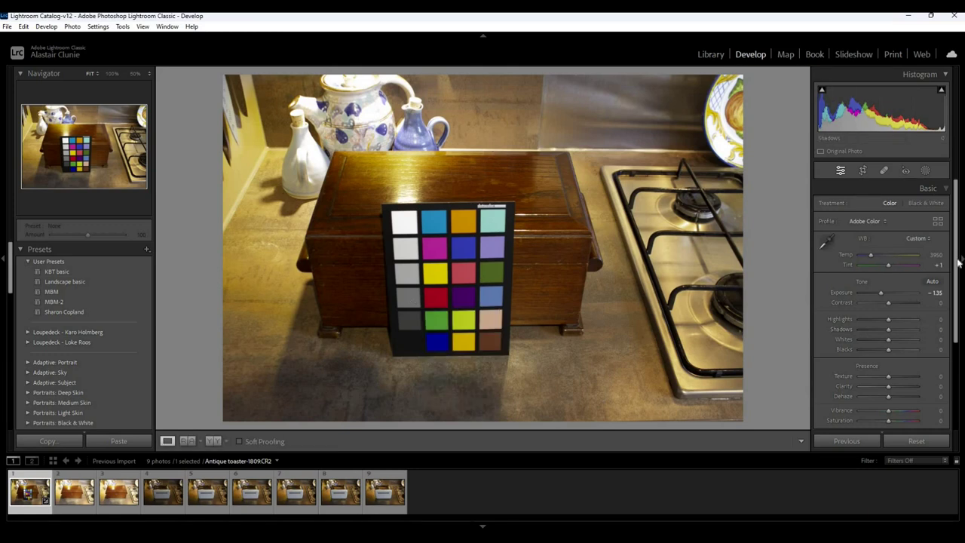
{"action": "left_click_drag", "start_coordinate": [954, 320], "coordinate": [956, 406]}
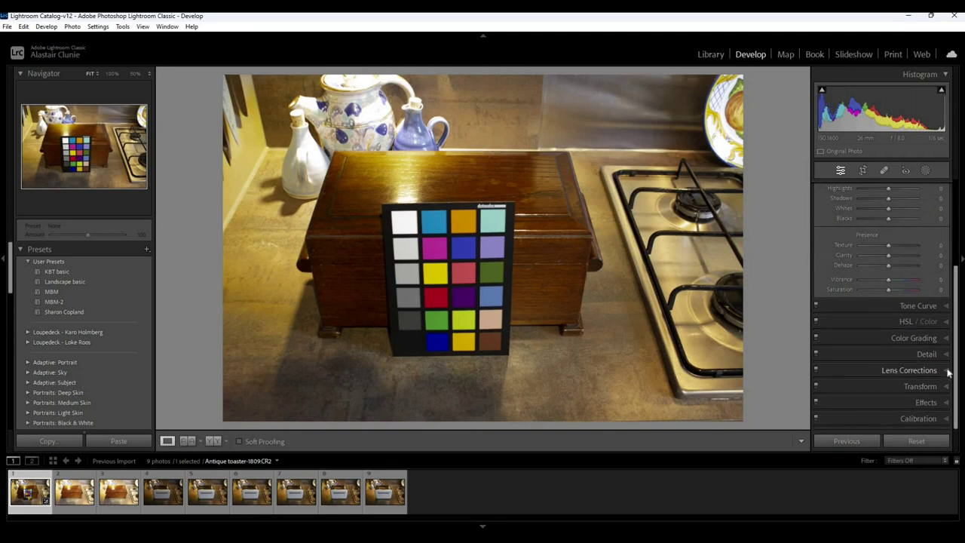
{"action": "left_click", "coordinate": [948, 372]}
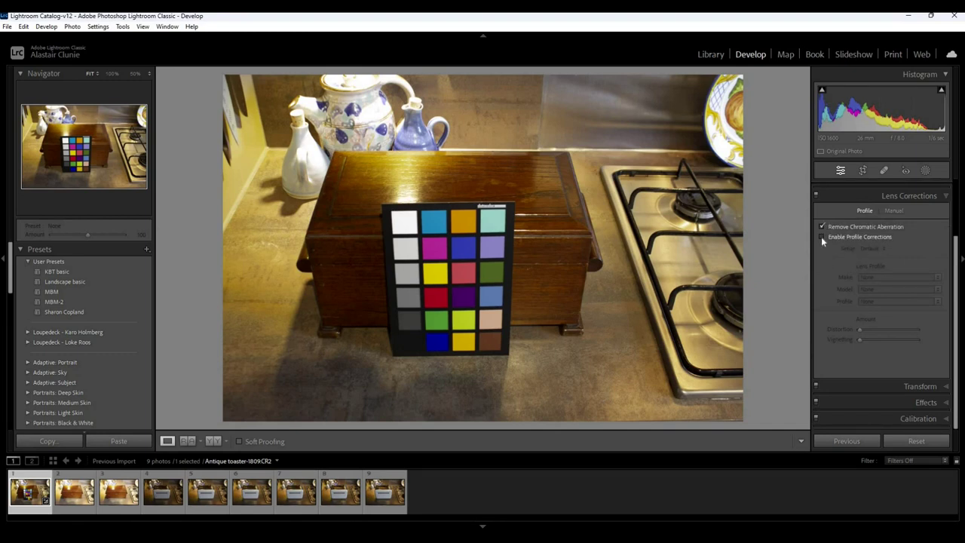
{"action": "left_click", "coordinate": [822, 236]}
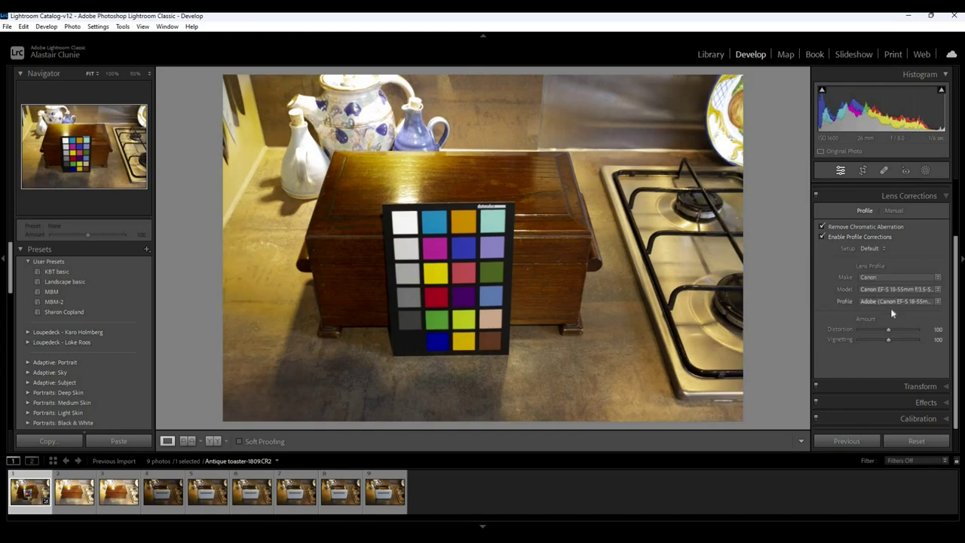
{"action": "left_click", "coordinate": [946, 196]}
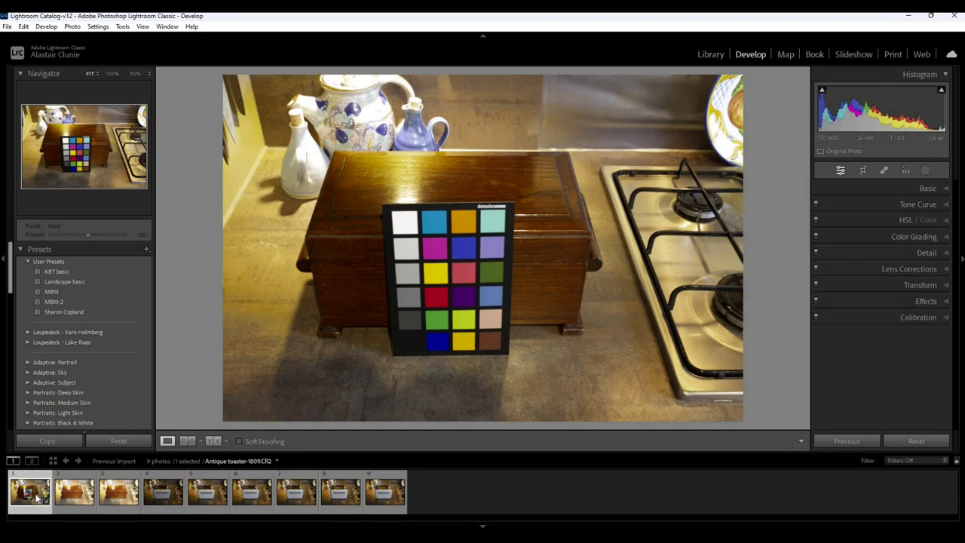
Step: Sync only White Balance and Lens Corrections from the chart photo to all nine photos
{"action": "left_click", "coordinate": [383, 509], "text": "shift"}
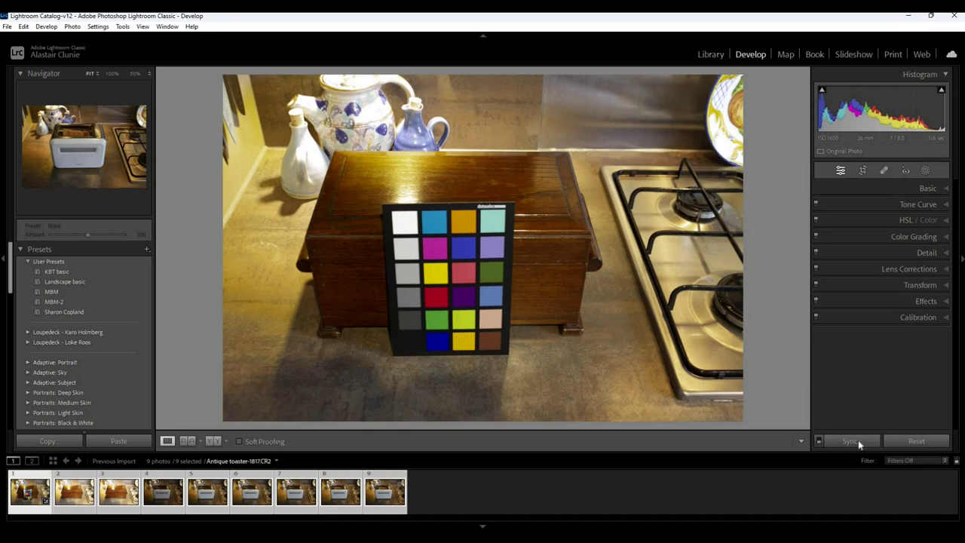
{"action": "left_click", "coordinate": [858, 439]}
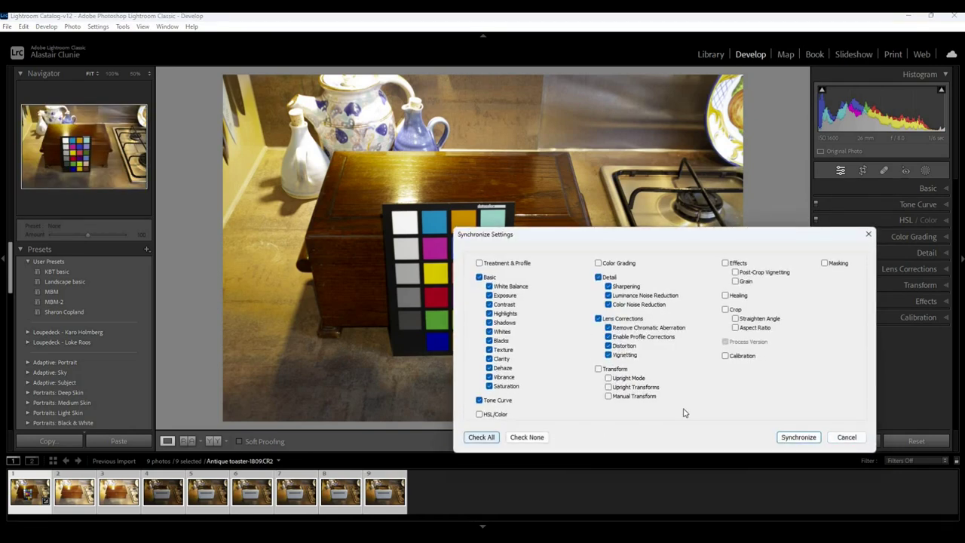
{"action": "key", "text": "Tab"}
{"action": "key", "text": "space"}
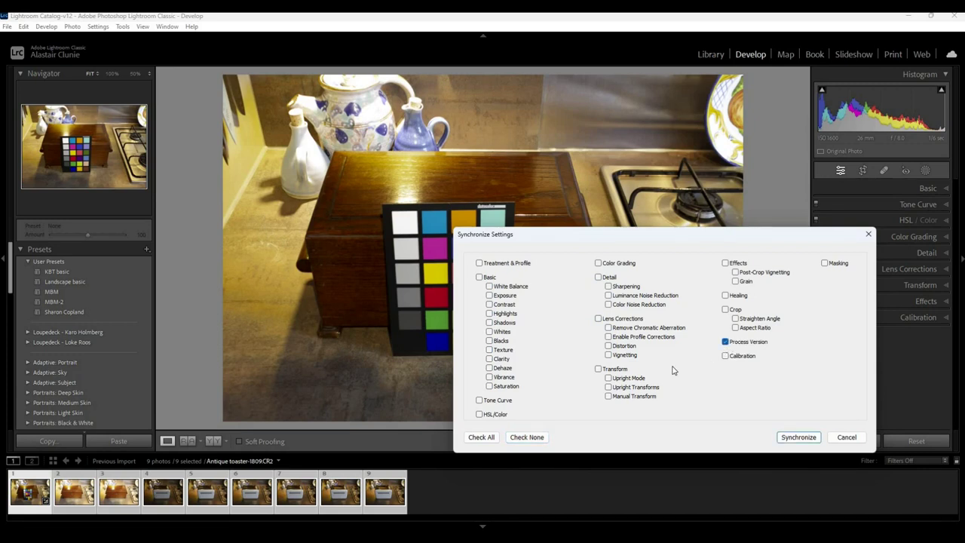
{"action": "left_click", "coordinate": [490, 287]}
{"action": "left_click", "coordinate": [598, 318]}
{"action": "key", "text": "Return"}
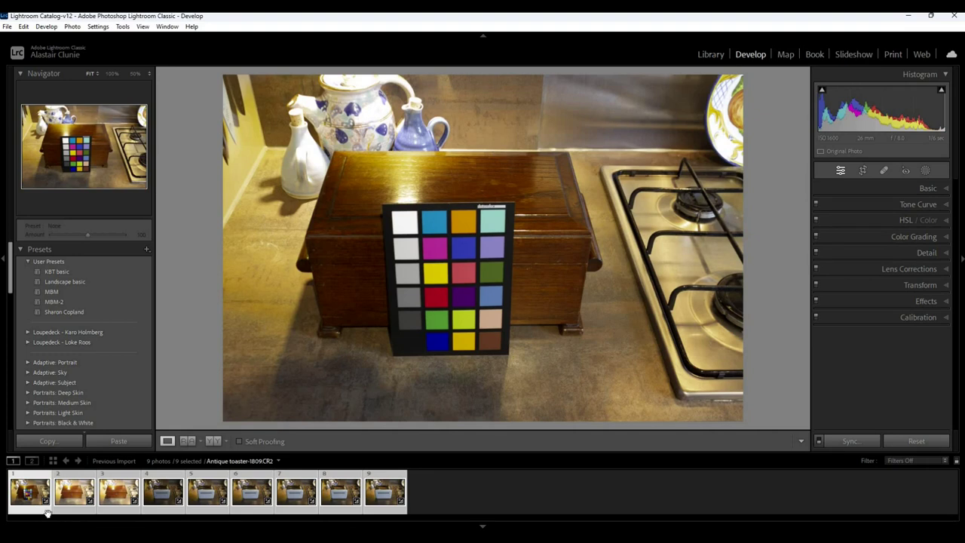
Step: Select the plain wooden box photo, Antique toaster-1811, and show its Basic panel
{"action": "left_click", "coordinate": [73, 511]}
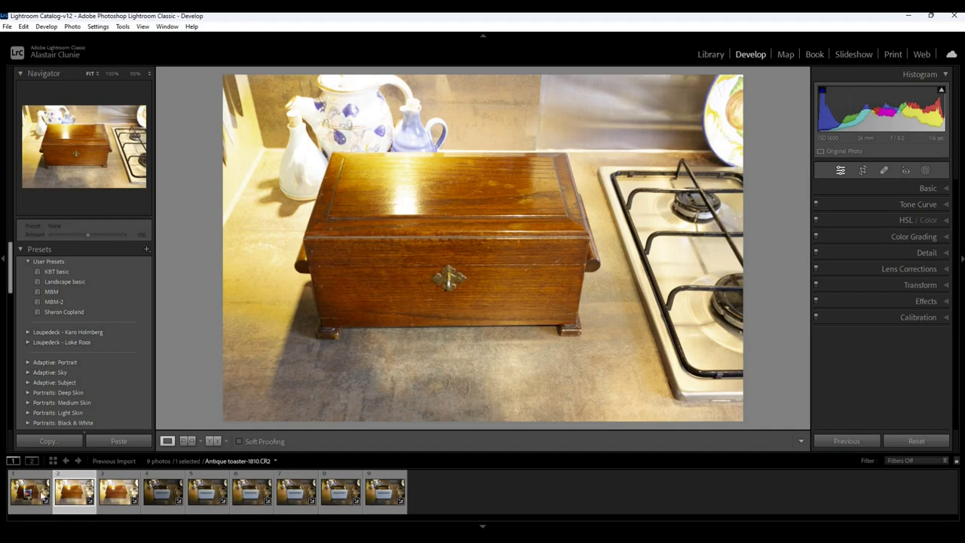
{"action": "left_click", "coordinate": [124, 513]}
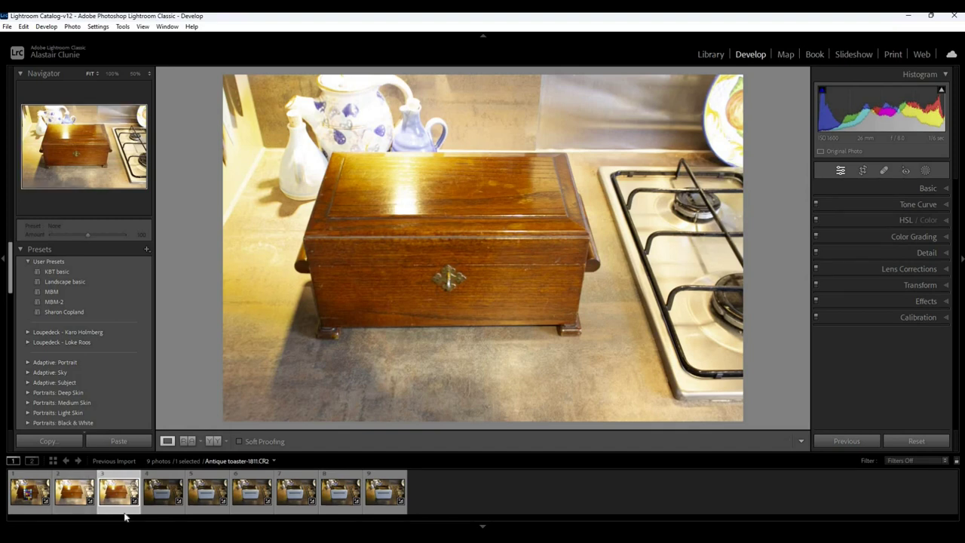
{"action": "key", "text": "ctrl+1"}
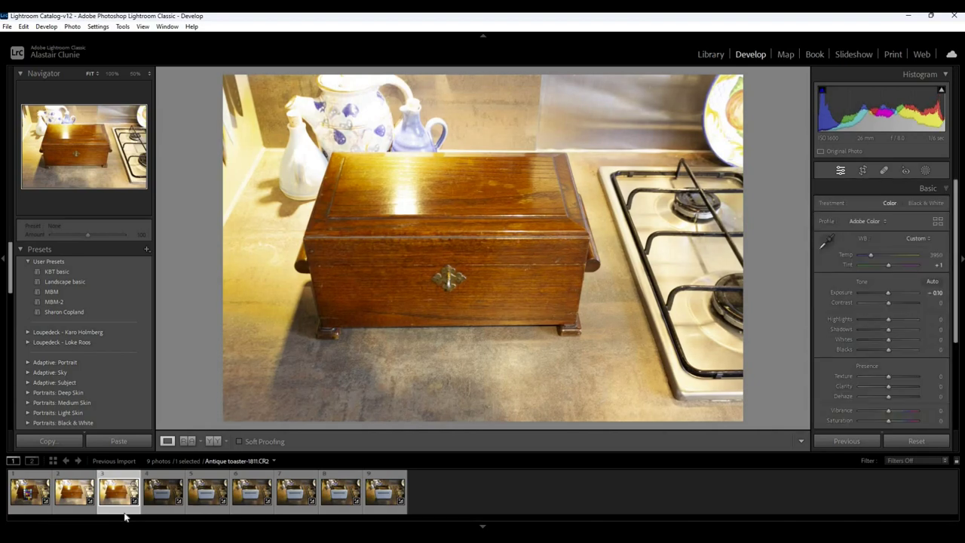
Step: Set exposure −0.90, highlights −43, shadows +4, whites +18 and blacks +20
{"action": "key", "text": "minus"}
{"action": "key", "text": "minus"}
{"action": "key", "text": "minus"}
{"action": "key", "text": "minus"}
{"action": "key", "text": "minus"}
{"action": "key", "text": "minus"}
{"action": "key", "text": "minus"}
{"action": "key", "text": "minus"}
{"action": "key", "text": "minus"}
{"action": "key", "text": "plus"}
{"action": "key", "text": "period"}
{"action": "key", "text": "period"}
{"action": "key", "text": "minus"}
{"action": "key", "text": "minus"}
{"action": "key", "text": "minus"}
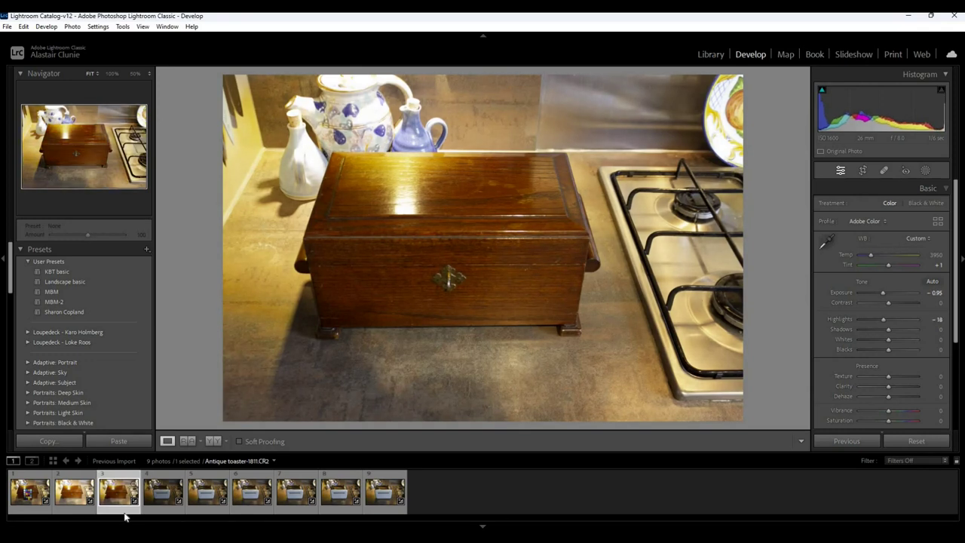
{"action": "key", "text": "minus"}
{"action": "key", "text": "minus"}
{"action": "key", "text": "minus"}
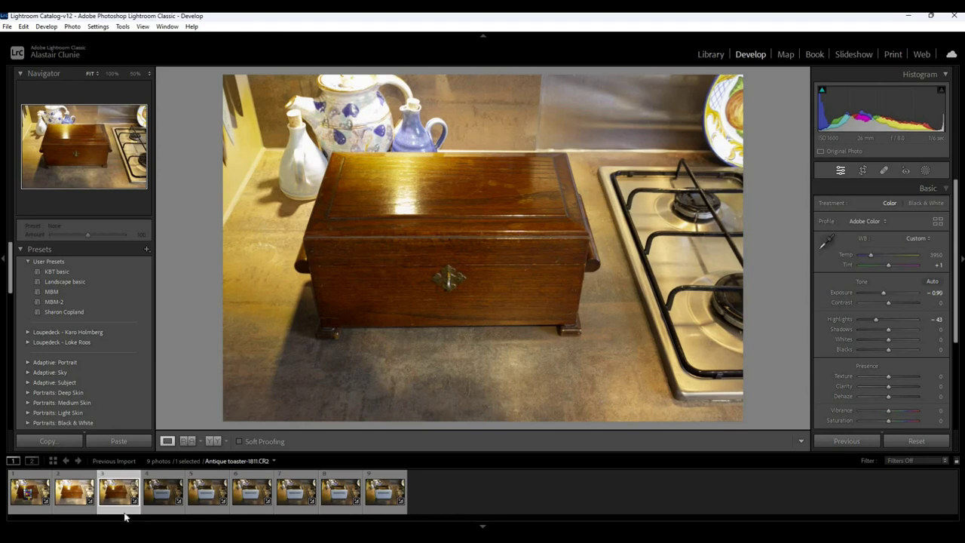
{"action": "key", "text": "minus"}
{"action": "key", "text": "minus"}
{"action": "key", "text": "equal"}
{"action": "key", "text": "equal"}
{"action": "scroll", "coordinate": [958, 397], "scroll_direction": "down", "scroll_amount": 4}
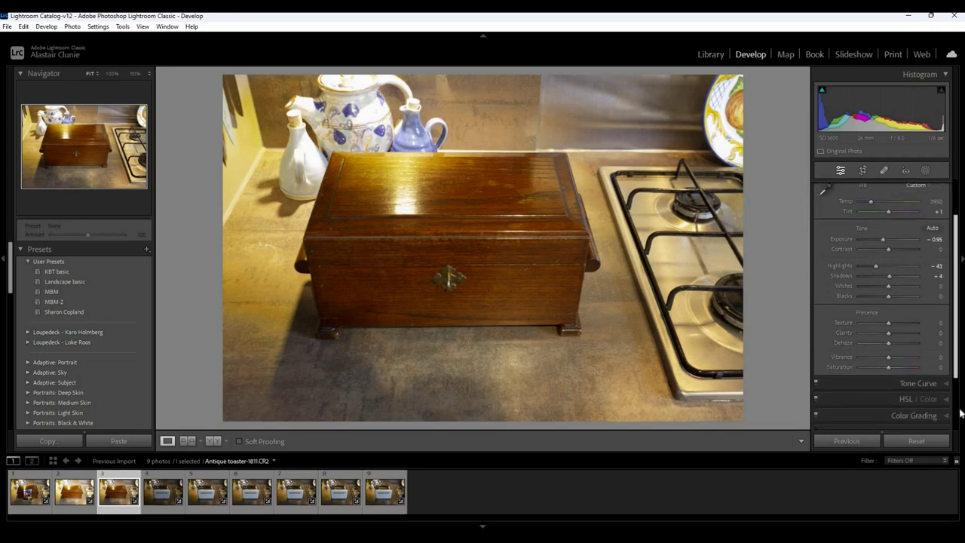
{"action": "scroll", "coordinate": [959, 429], "scroll_direction": "down", "scroll_amount": 1}
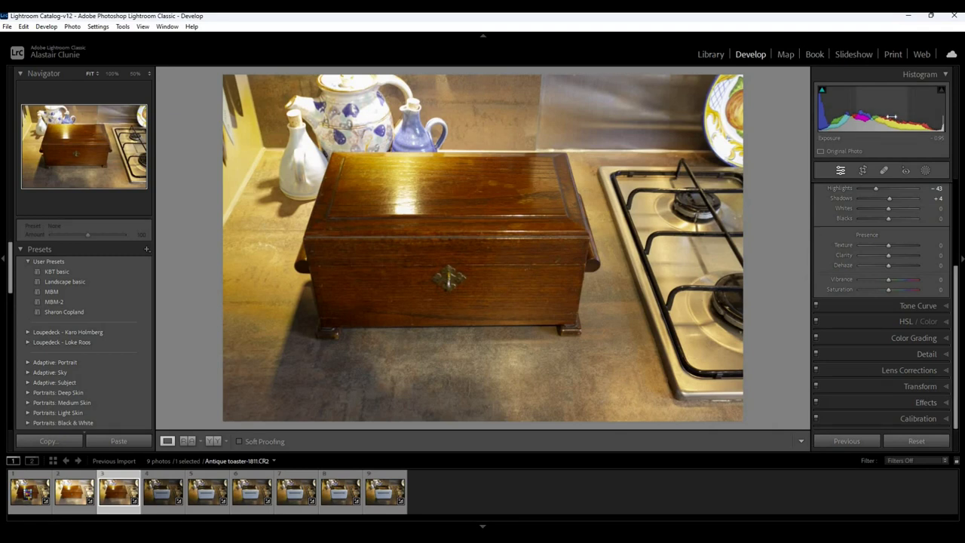
{"action": "left_click_drag", "start_coordinate": [890, 117], "coordinate": [891, 116]}
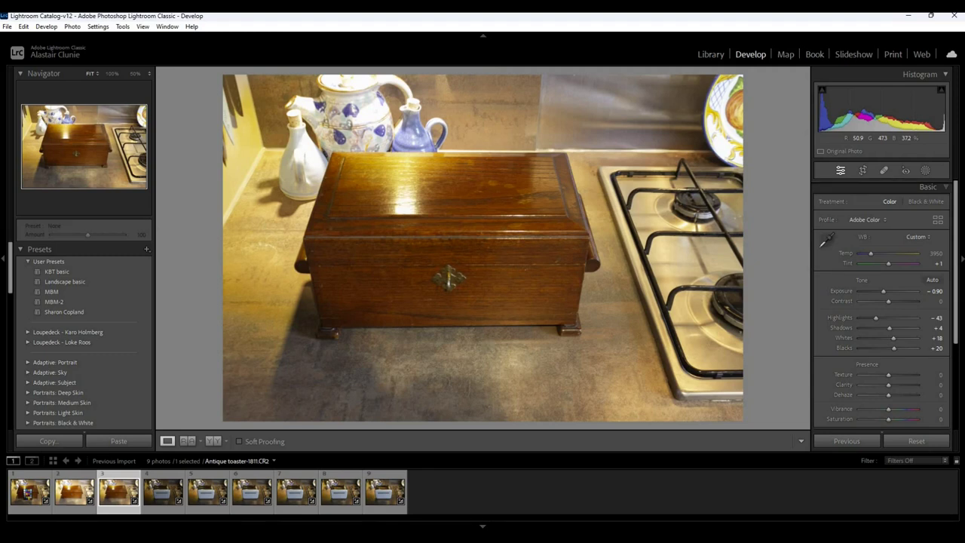
Step: Apply a Medium Contrast point curve and raise Vibrance to +4
{"action": "scroll", "coordinate": [889, 309], "scroll_direction": "down", "scroll_amount": 5}
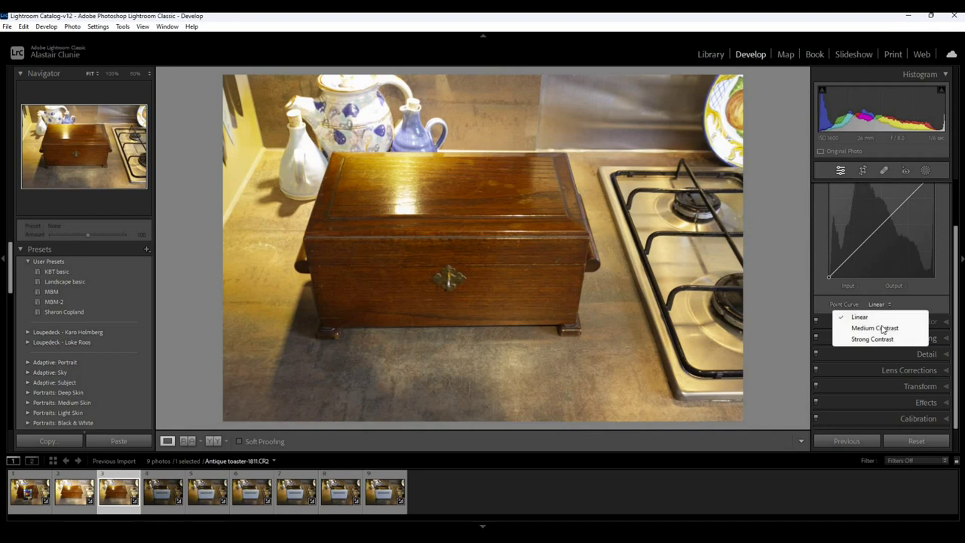
{"action": "left_click", "coordinate": [883, 328]}
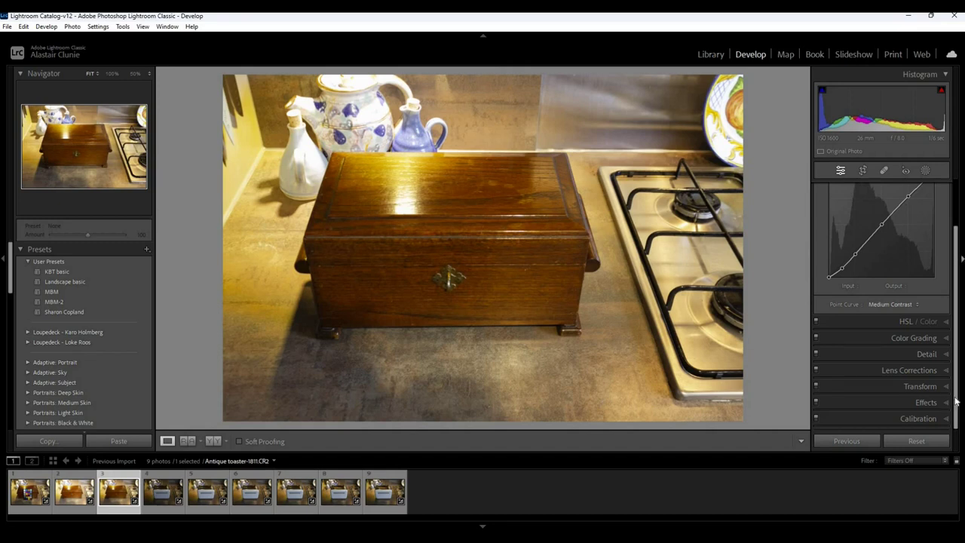
{"action": "scroll", "coordinate": [949, 199], "scroll_direction": "up", "scroll_amount": 2}
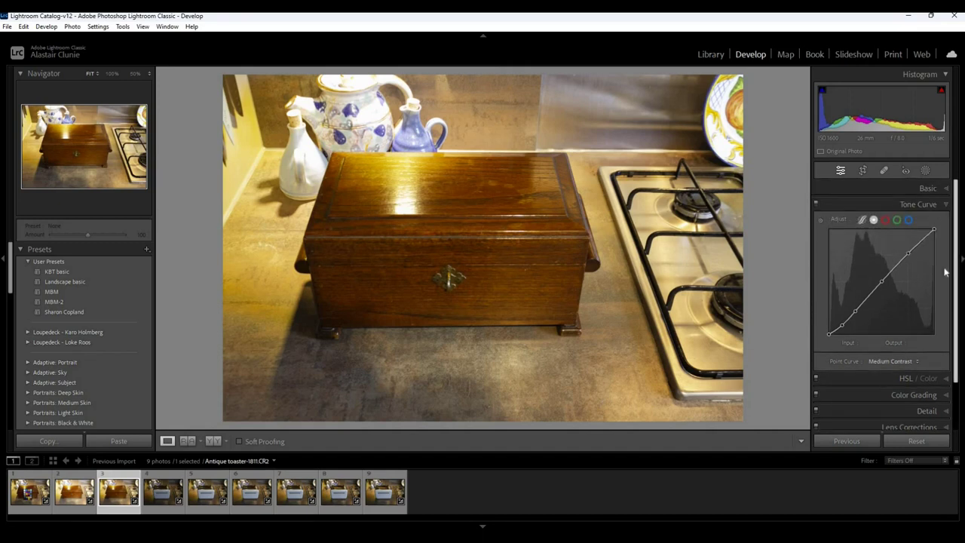
{"action": "key", "text": "ctrl+1"}
{"action": "scroll", "coordinate": [863, 348], "scroll_direction": "down", "scroll_amount": 2}
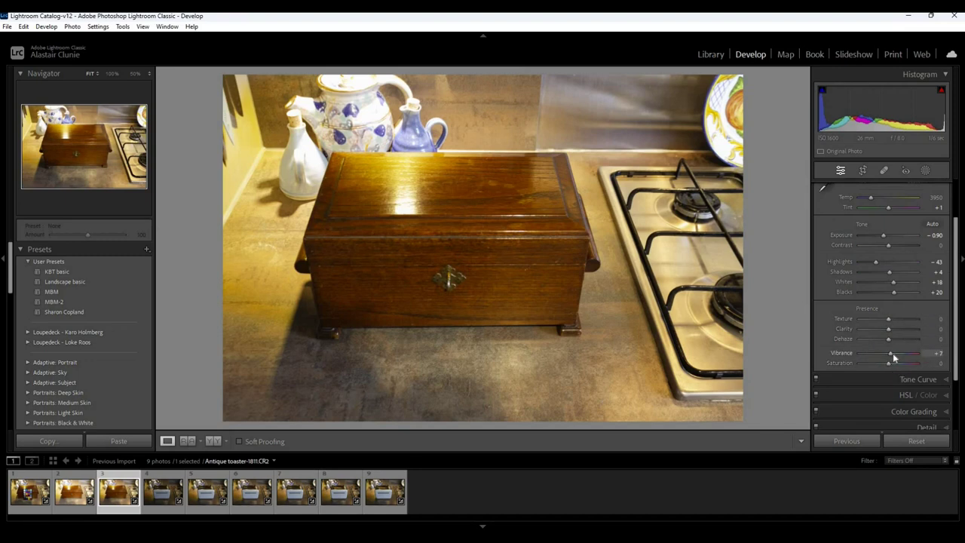
{"action": "left_click_drag", "start_coordinate": [893, 353], "coordinate": [890, 358]}
Step: Set HSL saturation to Orange −8 and Yellow −11
{"action": "scroll", "coordinate": [953, 211], "scroll_direction": "up", "scroll_amount": 1}
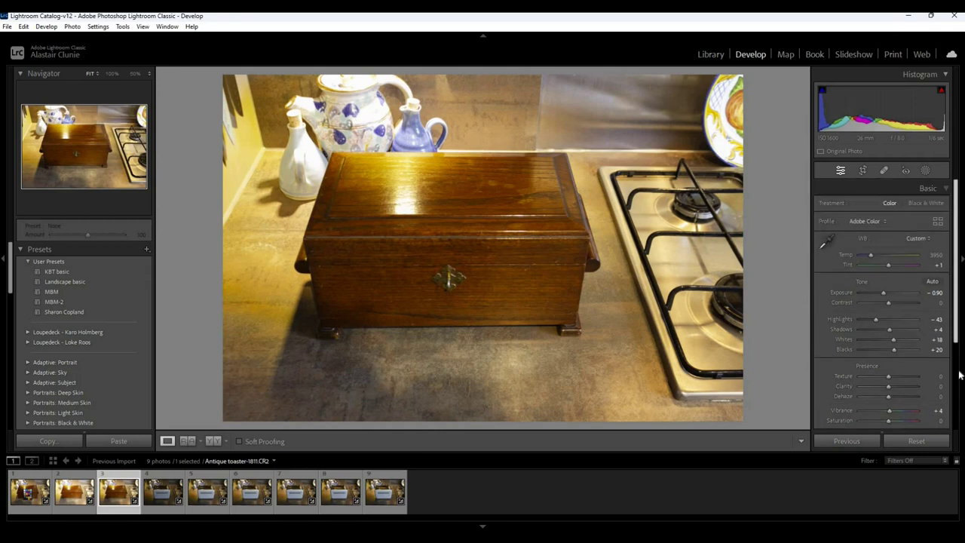
{"action": "scroll", "coordinate": [956, 373], "scroll_direction": "down", "scroll_amount": 2}
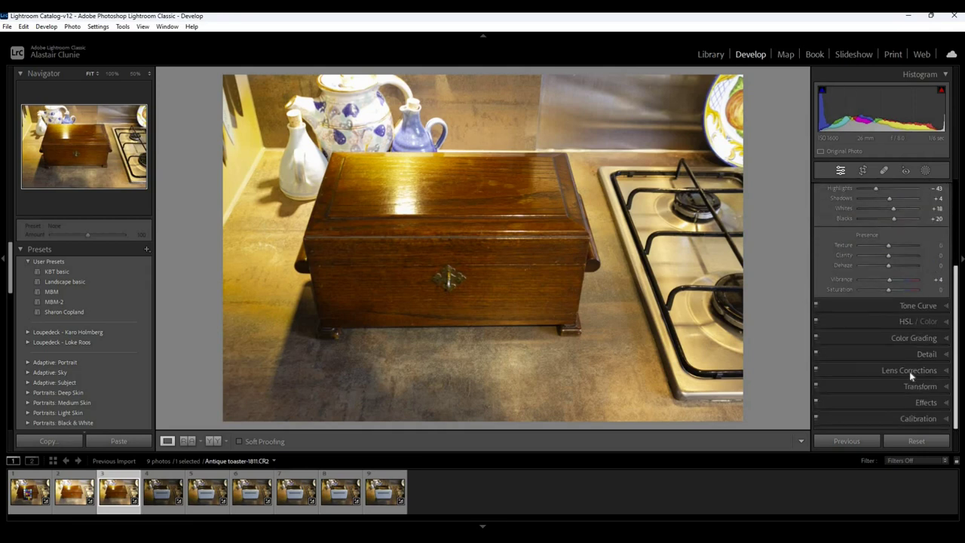
{"action": "left_click", "coordinate": [918, 321]}
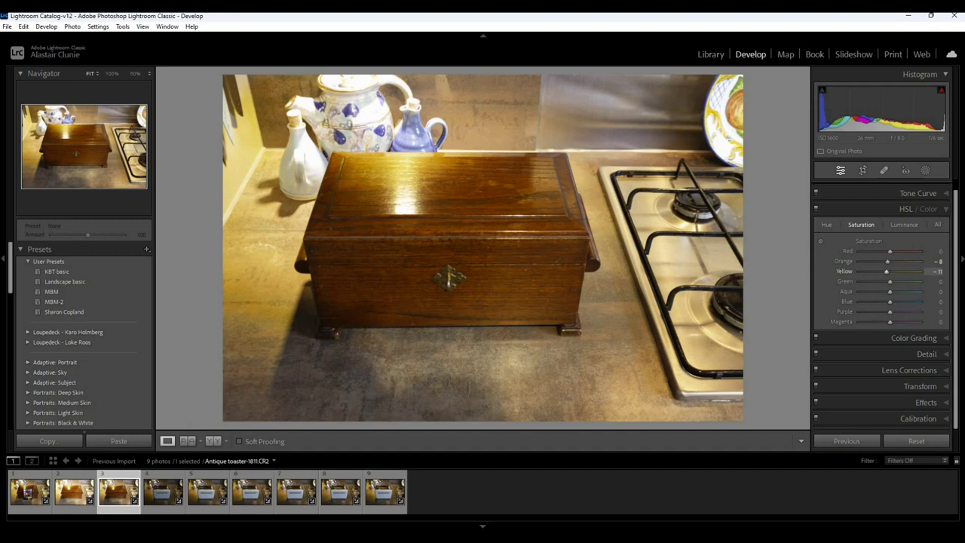
Step: Compare the toaster shots, settle on Antique toaster-1816 and show its Basic panel
{"action": "left_click", "coordinate": [945, 215]}
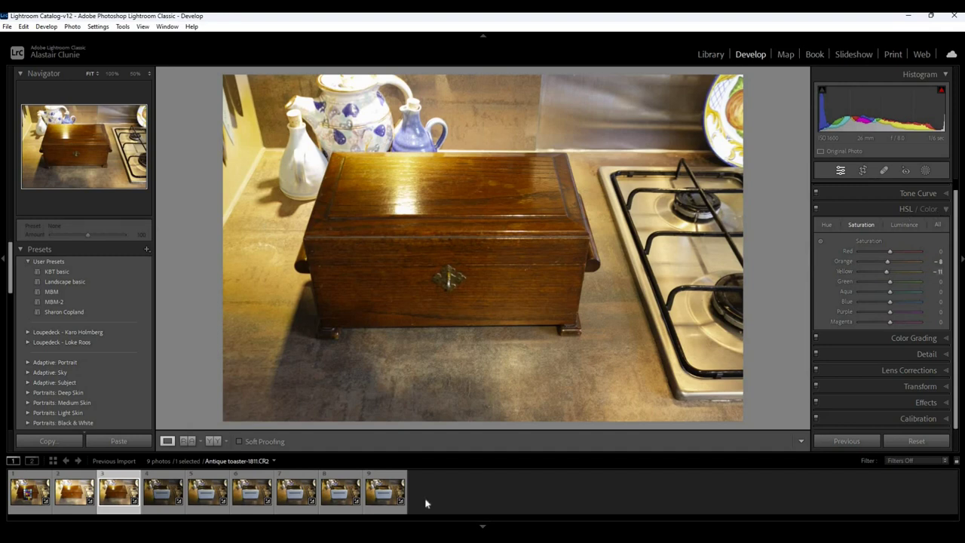
{"action": "left_click", "coordinate": [165, 512]}
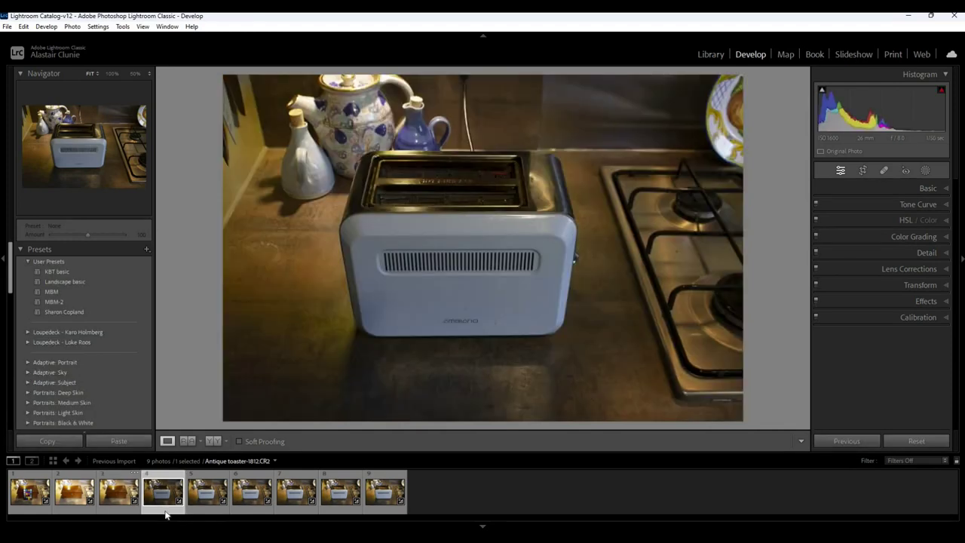
{"action": "left_click", "coordinate": [334, 514]}
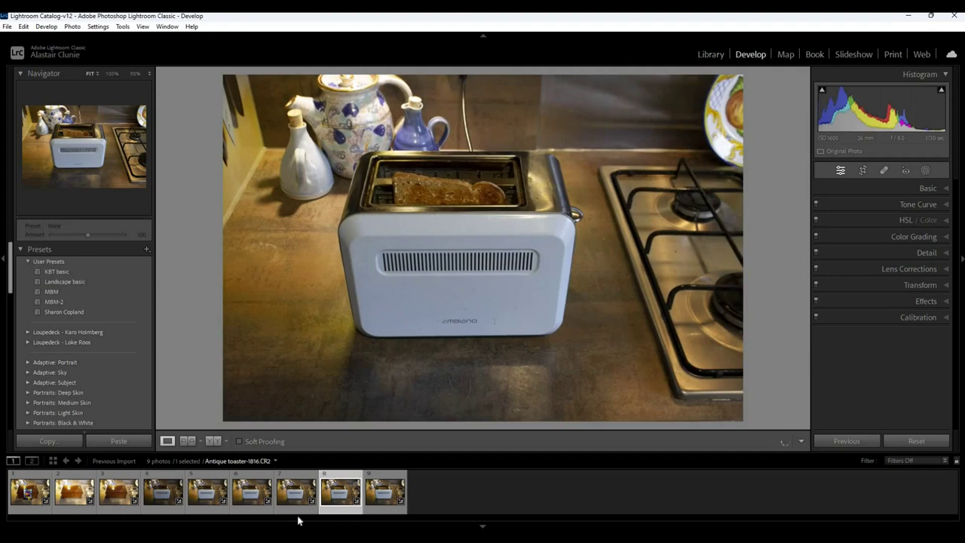
{"action": "left_click", "coordinate": [295, 514]}
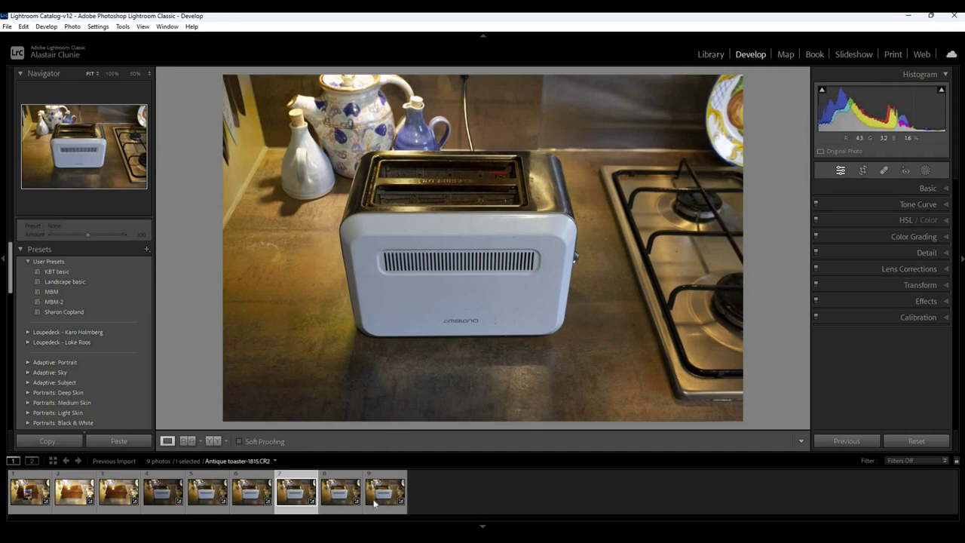
{"action": "left_click", "coordinate": [341, 506]}
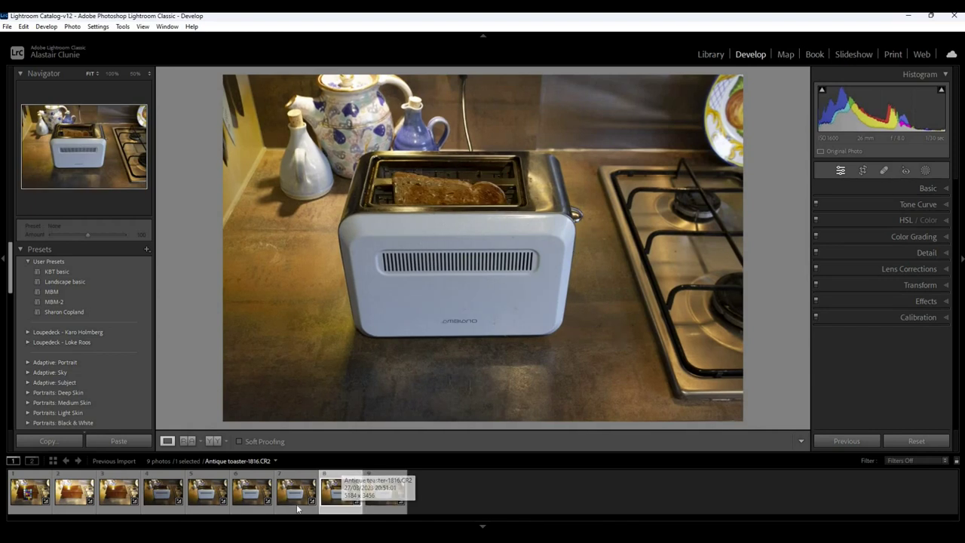
{"action": "key", "text": "Left"}
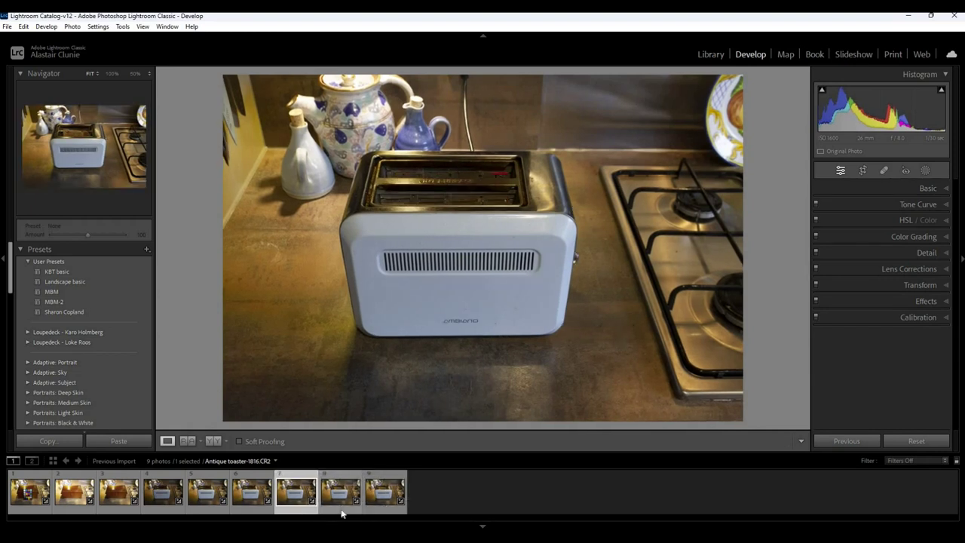
{"action": "left_click", "coordinate": [341, 512]}
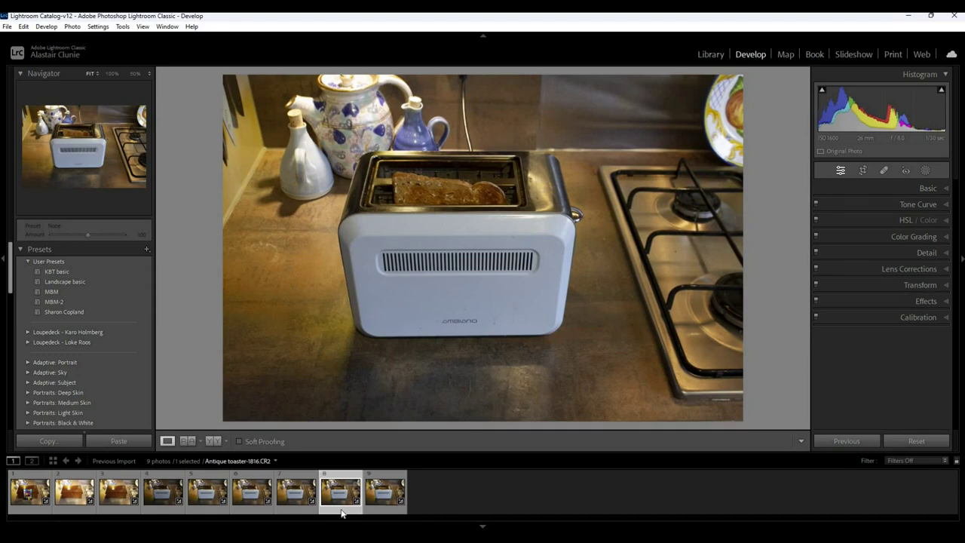
{"action": "key", "text": "ctrl+1"}
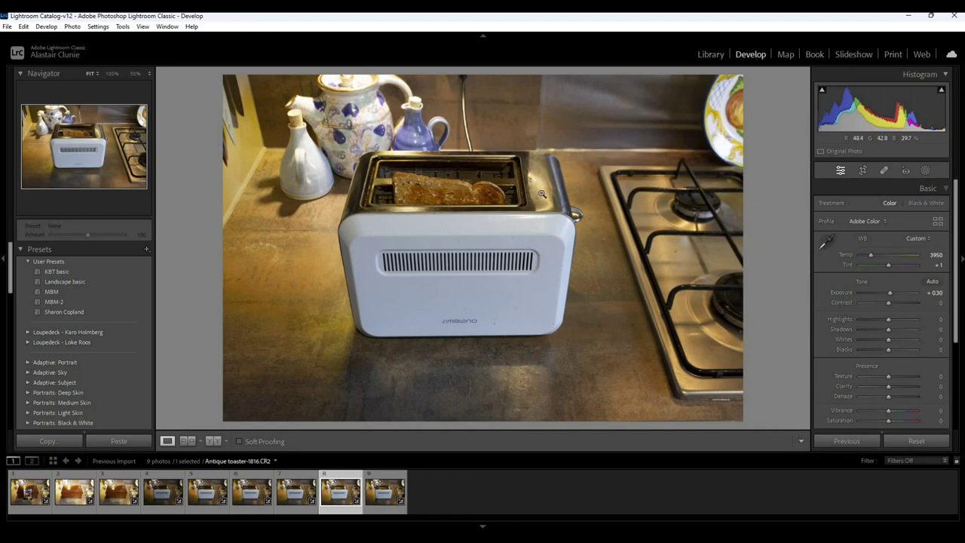
Step: Raise the toast photo's exposure to +0.35 and shadows to +5
{"action": "key", "text": "equal"}
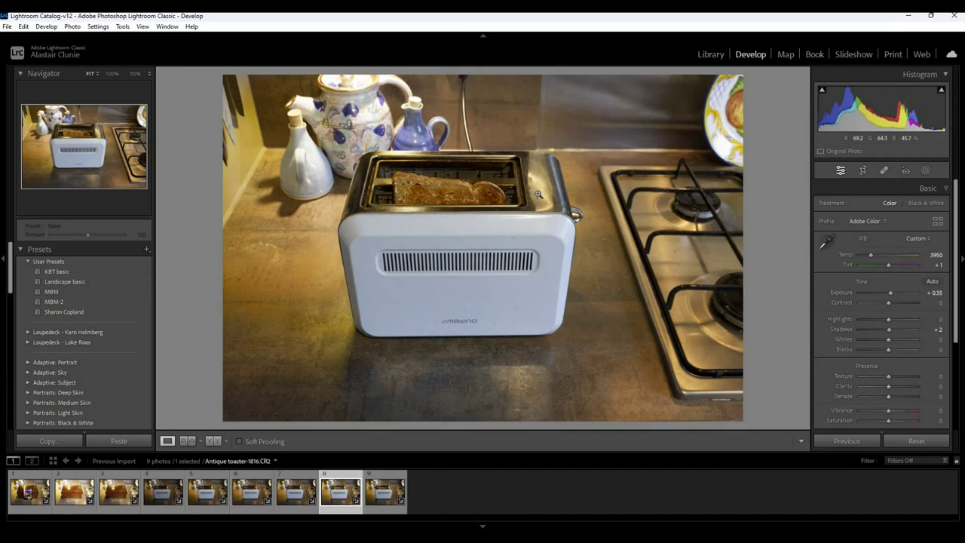
{"action": "key", "text": "equal"}
{"action": "scroll", "coordinate": [938, 362], "scroll_direction": "down", "scroll_amount": 3}
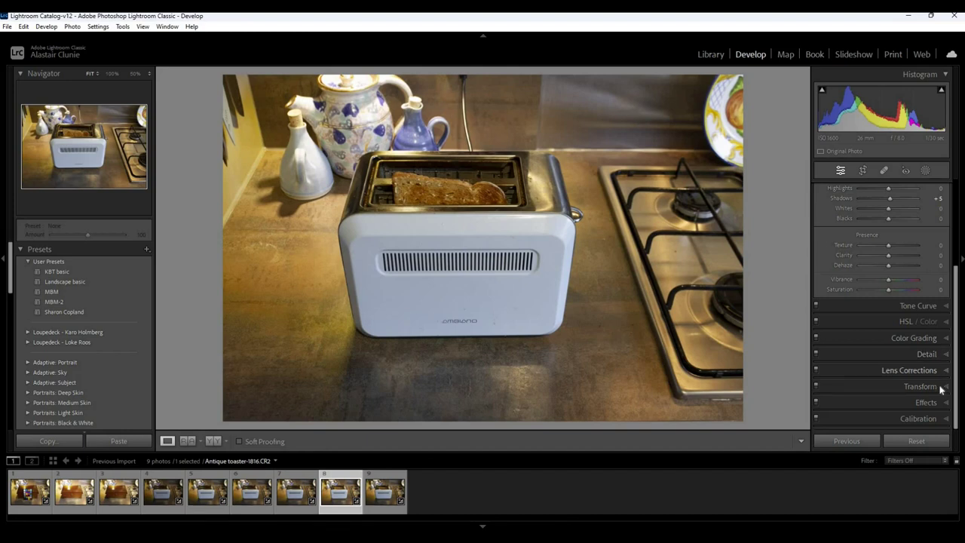
{"action": "scroll", "coordinate": [952, 235], "scroll_direction": "up", "scroll_amount": 3}
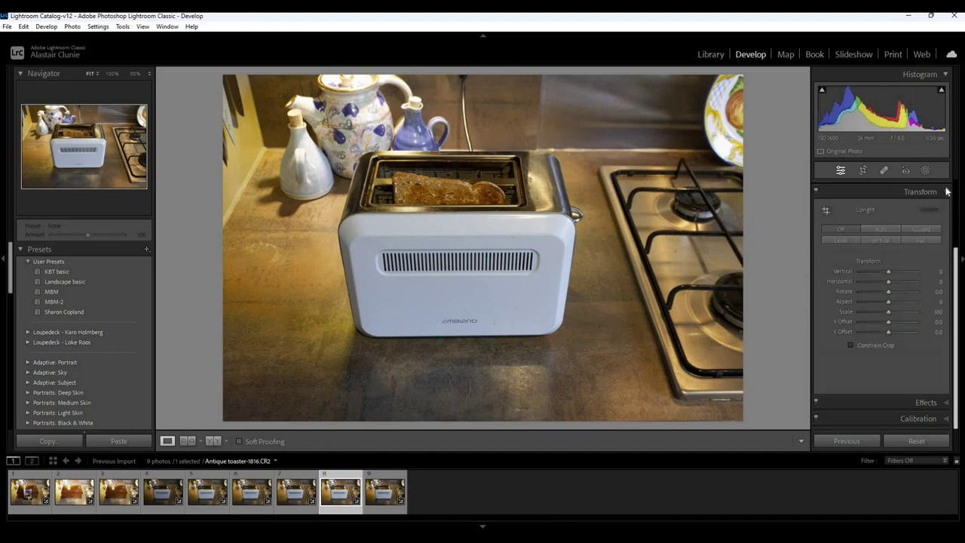
{"action": "key", "text": "ctrl+1"}
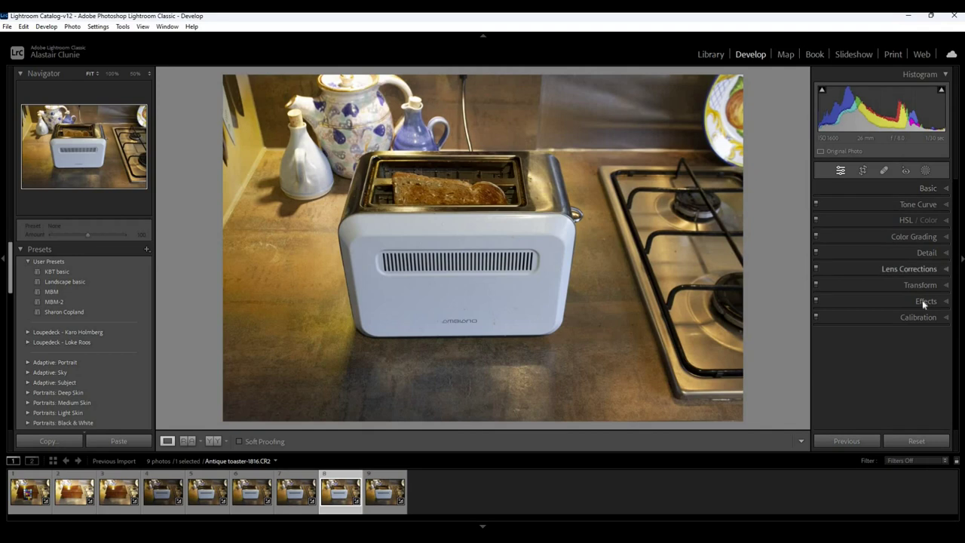
{"action": "left_click", "coordinate": [939, 269]}
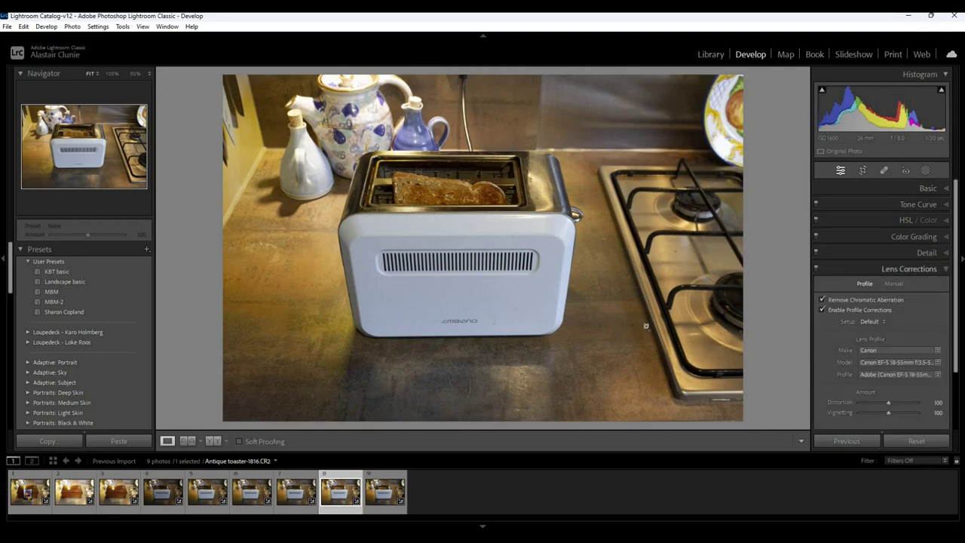
{"action": "key", "text": "ctrl+6"}
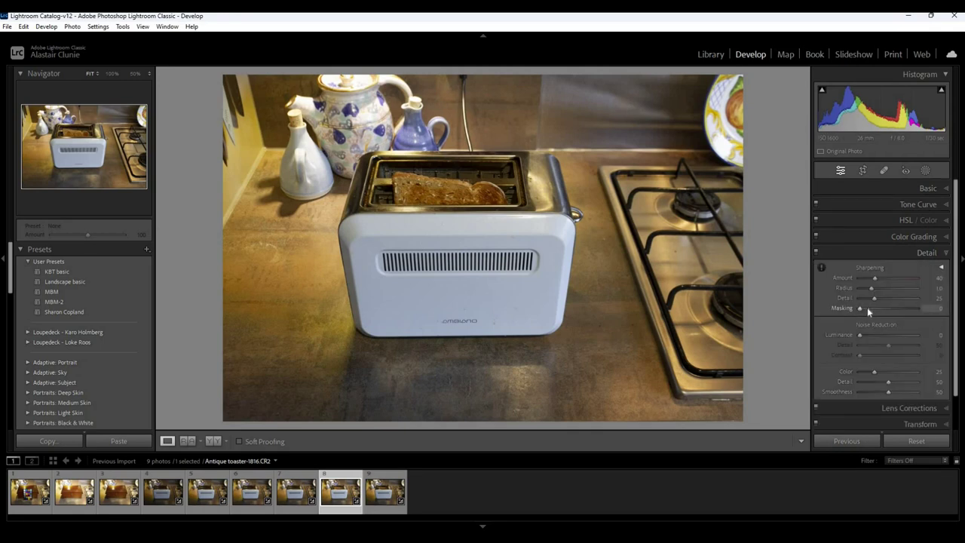
Step: Set sharpening Masking to 94, Radius to 0.5 and luminance noise reduction to 11
{"action": "left_click_drag", "start_coordinate": [867, 307], "coordinate": [912, 310]}
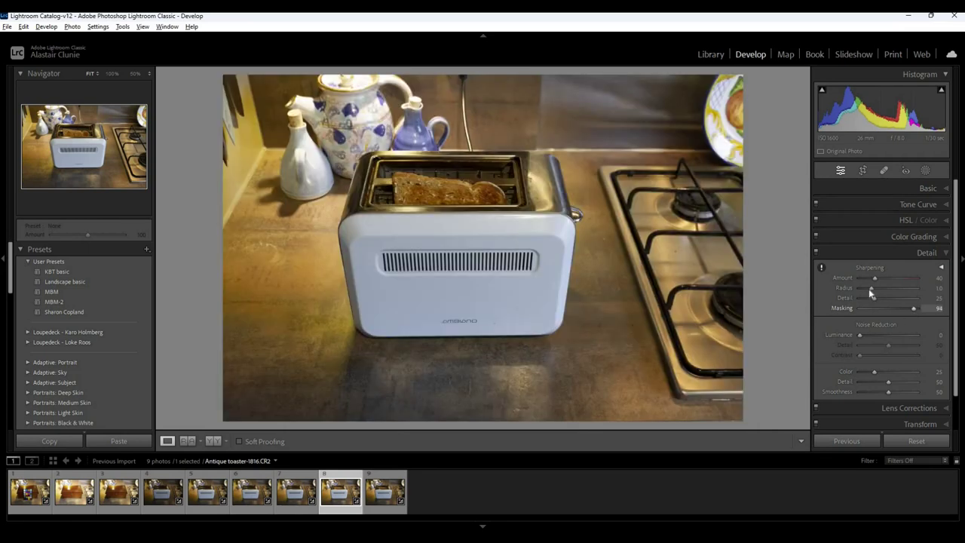
{"action": "left_click_drag", "start_coordinate": [869, 289], "coordinate": [877, 282]}
{"action": "left_click_drag", "start_coordinate": [859, 336], "coordinate": [865, 340]}
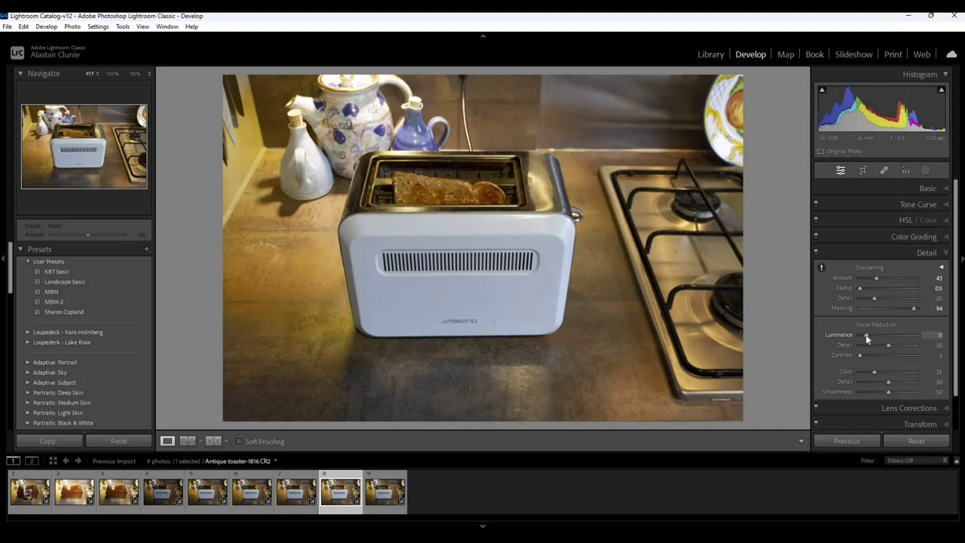
{"action": "left_click", "coordinate": [948, 257]}
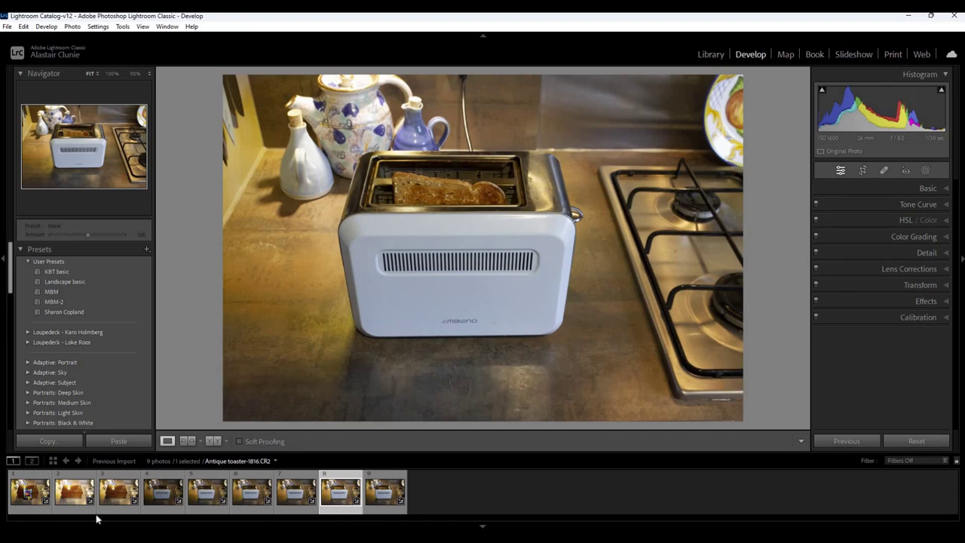
Step: On the wooden box photo, raise sharpening Masking to 85
{"action": "left_click", "coordinate": [121, 498]}
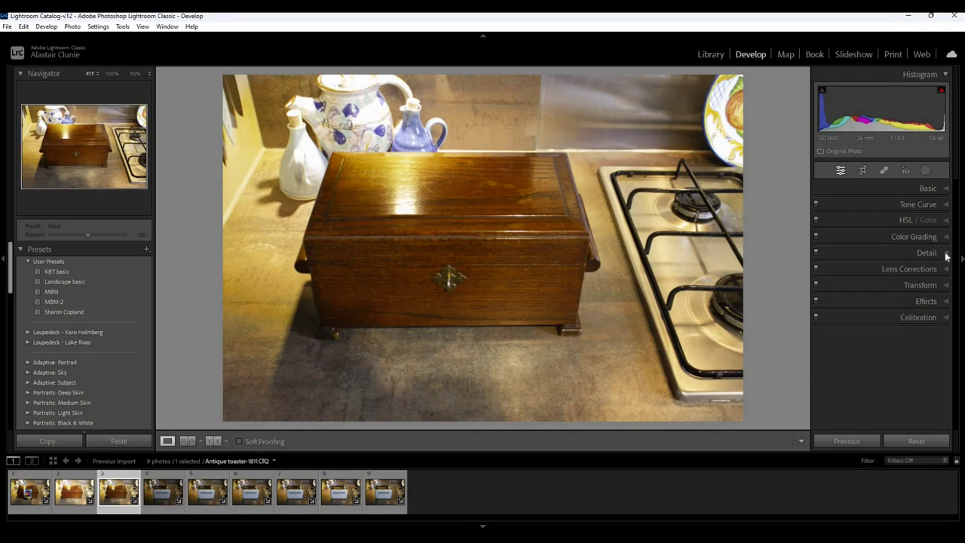
{"action": "key", "text": "ctrl+5"}
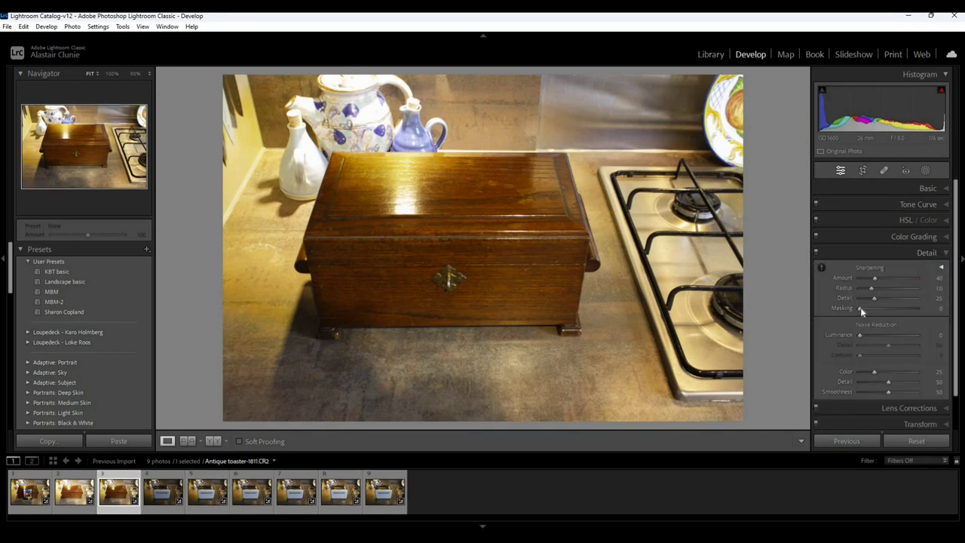
{"action": "left_click_drag", "start_coordinate": [872, 309], "coordinate": [879, 336]}
{"action": "left_click", "coordinate": [948, 258]}
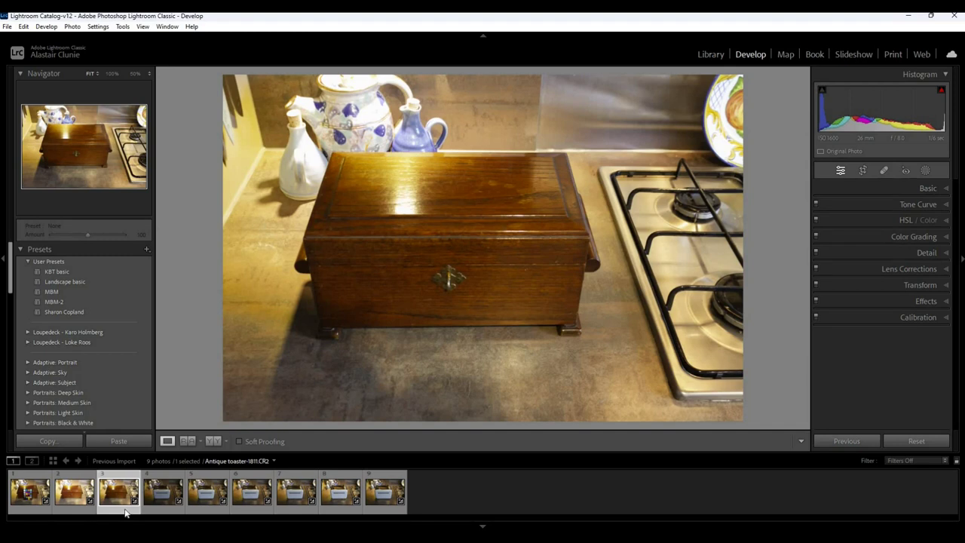
Step: Select both the wooden box and toast photos and send them to Photoshop 2023 for editing
{"action": "left_click", "coordinate": [350, 511], "text": "ctrl"}
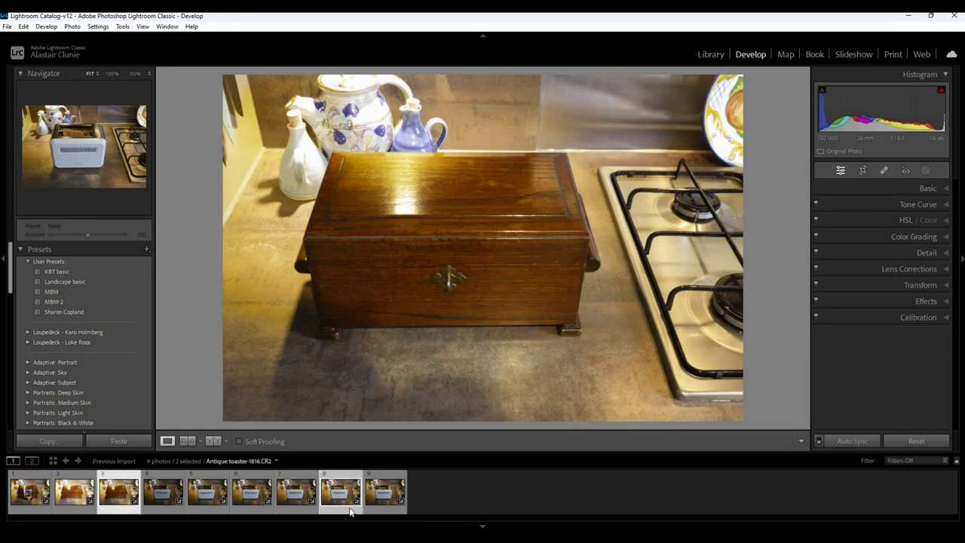
{"action": "right_click", "coordinate": [349, 510]}
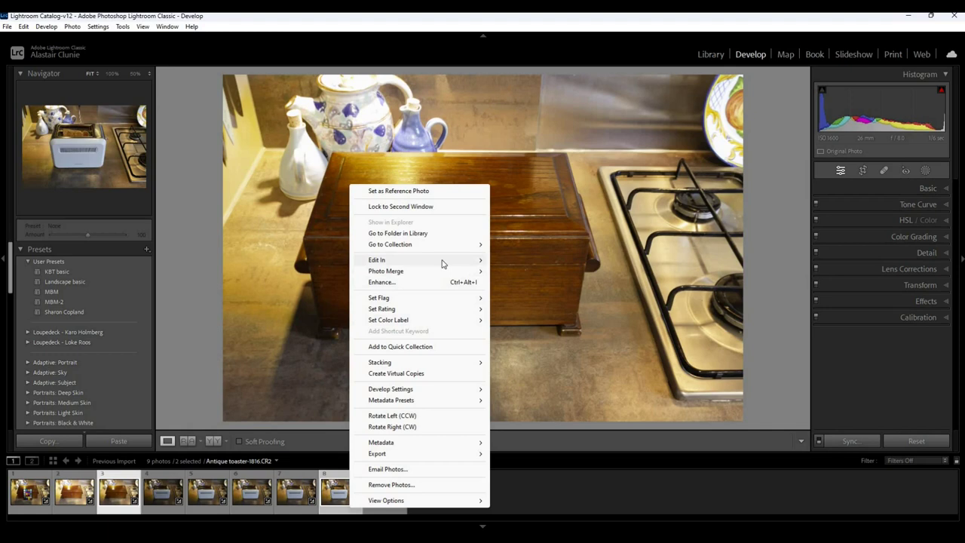
{"action": "mouse_move", "coordinate": [445, 261]}
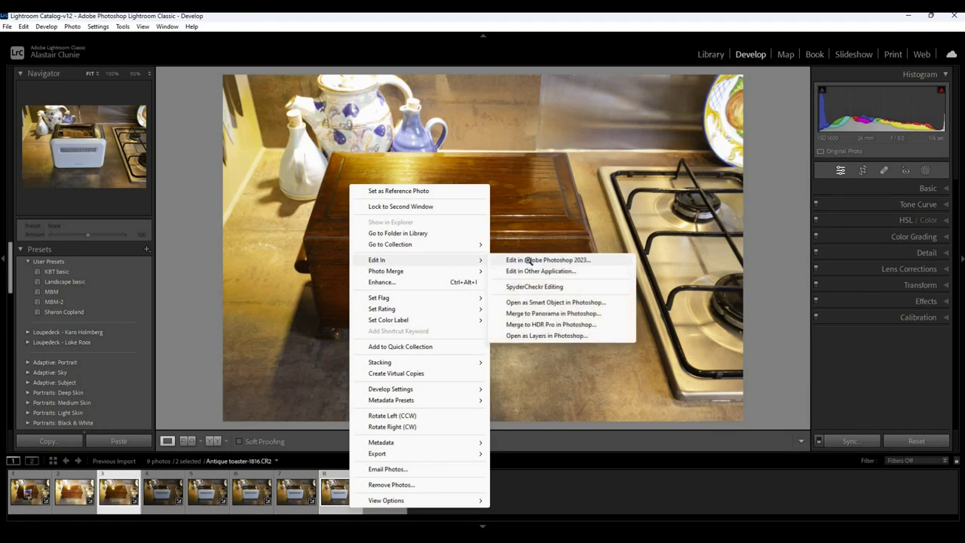
{"action": "left_click", "coordinate": [527, 260]}
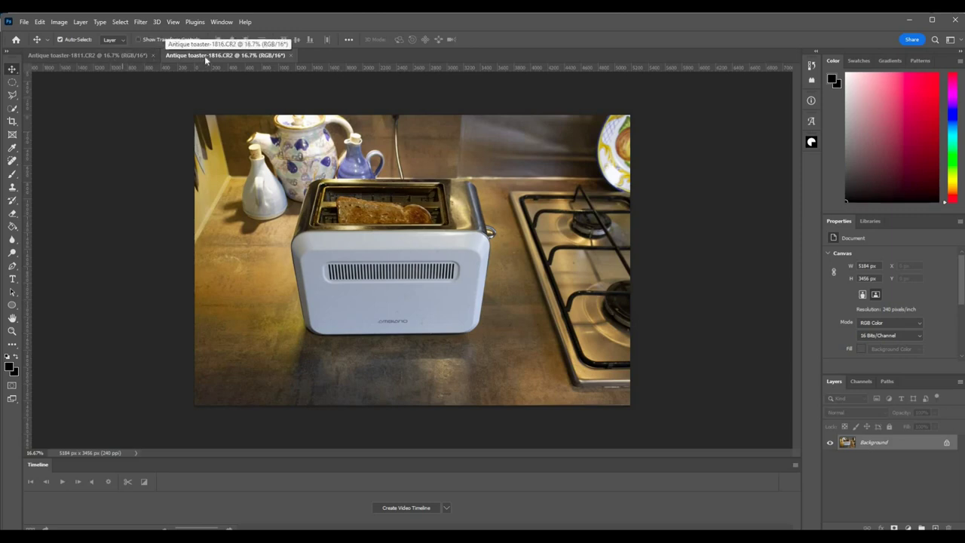
Step: Duplicate the toaster photo's Background layer into the Antique toaster-1811.CR2 document
{"action": "left_click", "coordinate": [116, 54]}
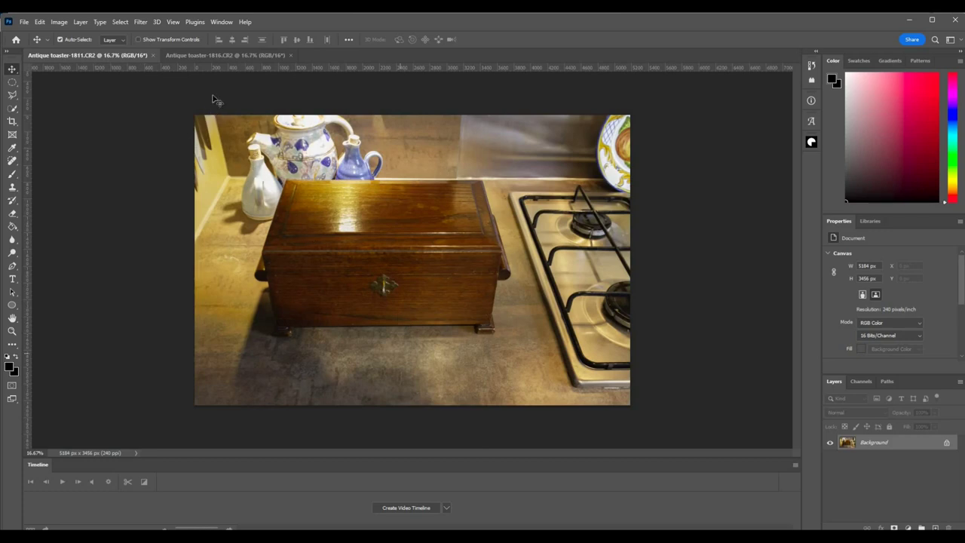
{"action": "left_click", "coordinate": [220, 58]}
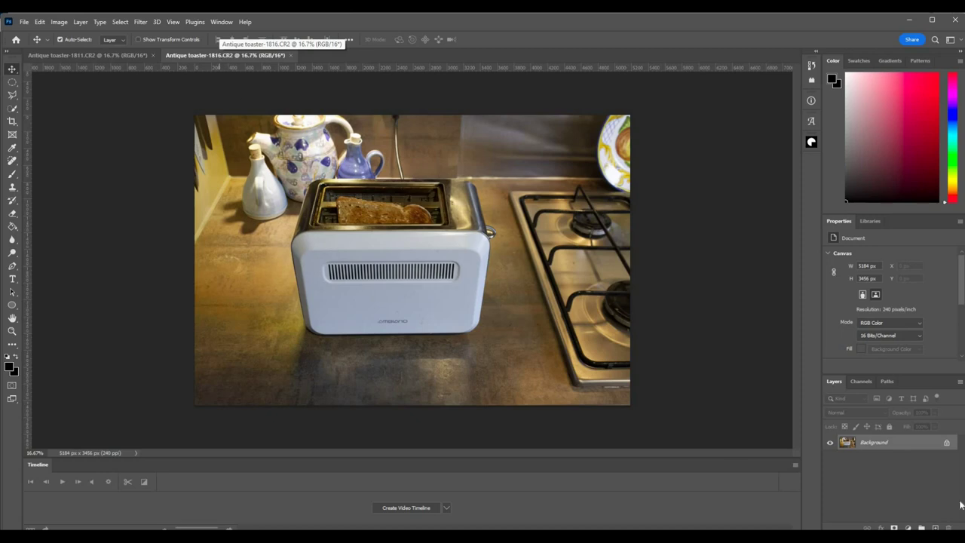
{"action": "right_click", "coordinate": [873, 446]}
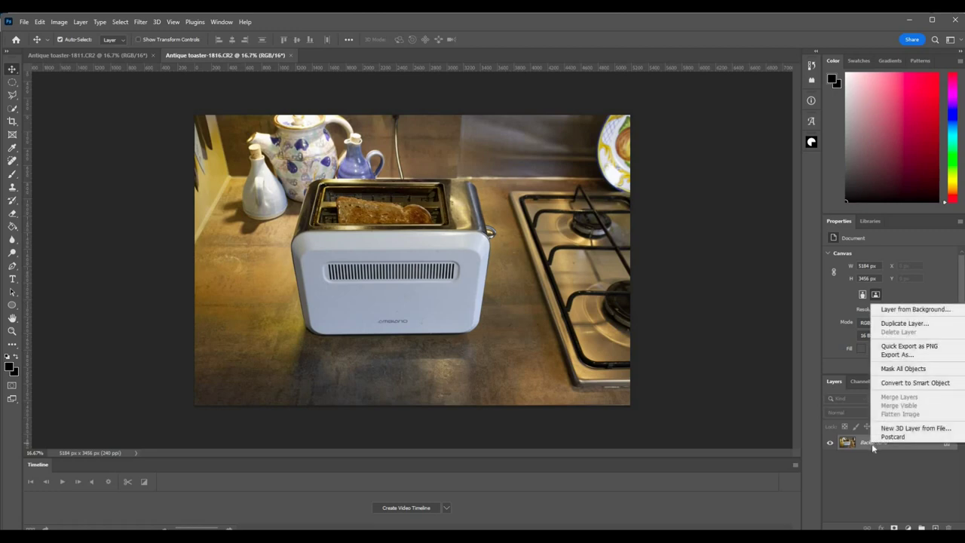
{"action": "left_click", "coordinate": [904, 323]}
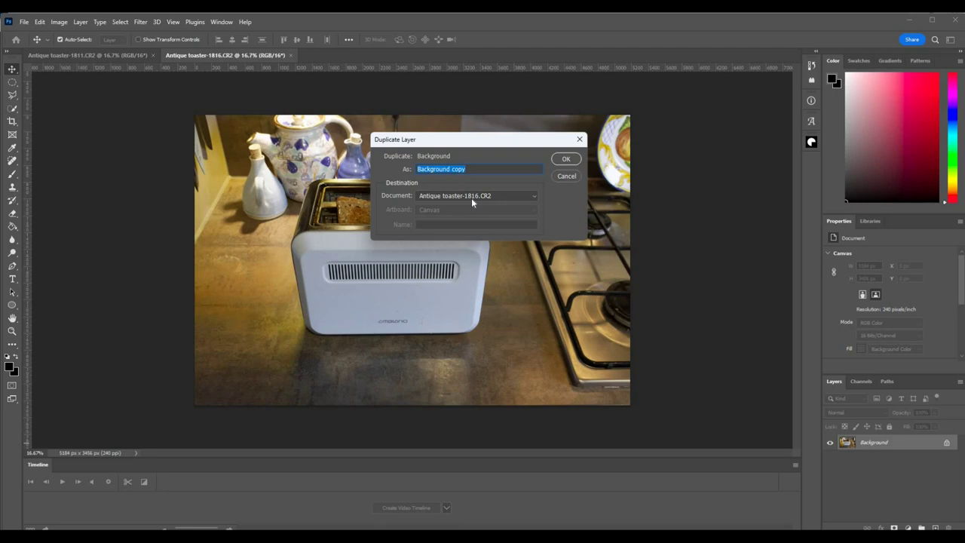
{"action": "left_click", "coordinate": [535, 200]}
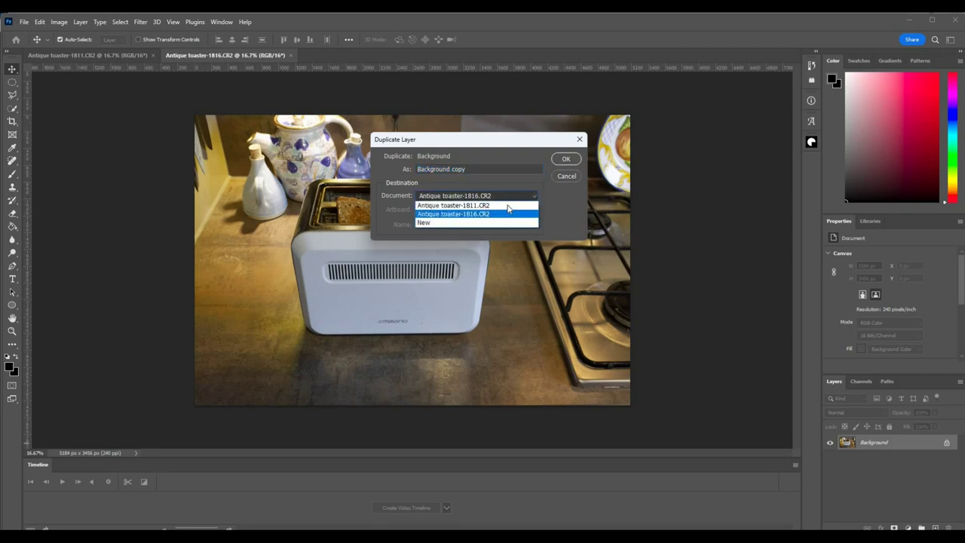
{"action": "key", "text": "Return"}
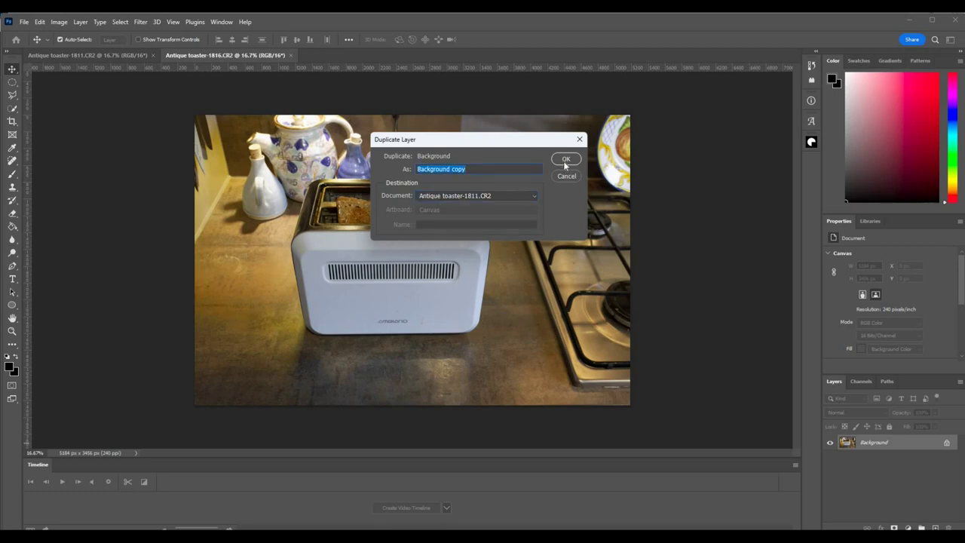
{"action": "left_click", "coordinate": [564, 160]}
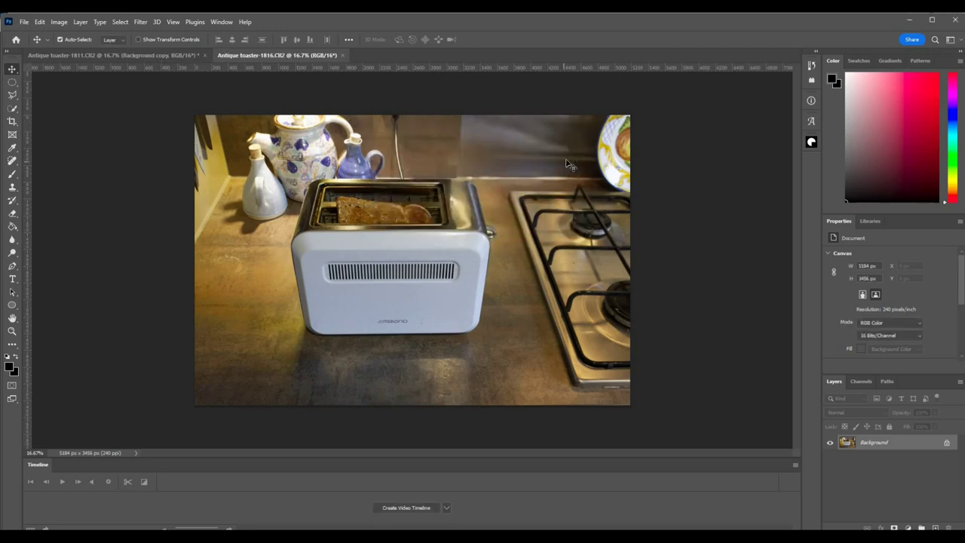
Step: Close Antique toaster-1816.CR2 without saving, keeping the 1811 document open
{"action": "left_click", "coordinate": [119, 57]}
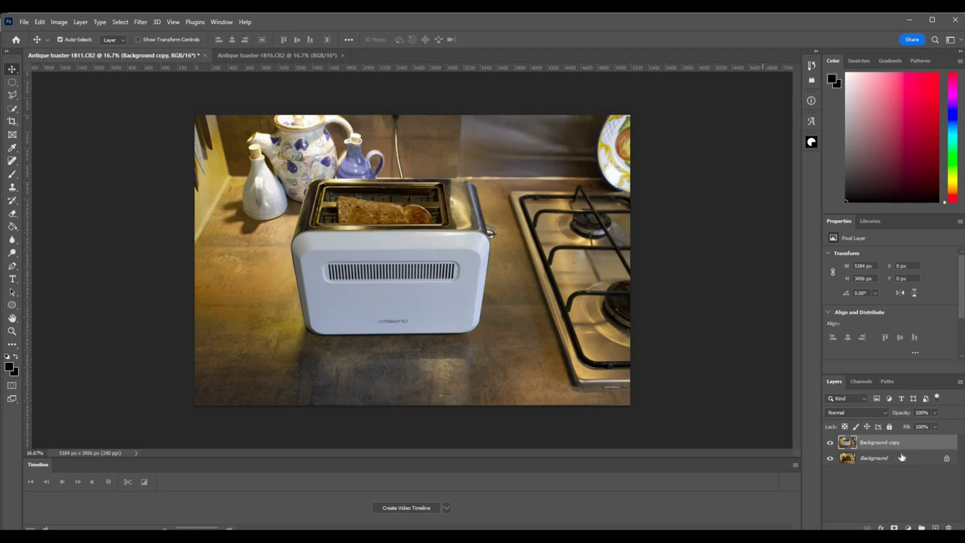
{"action": "left_click", "coordinate": [343, 55]}
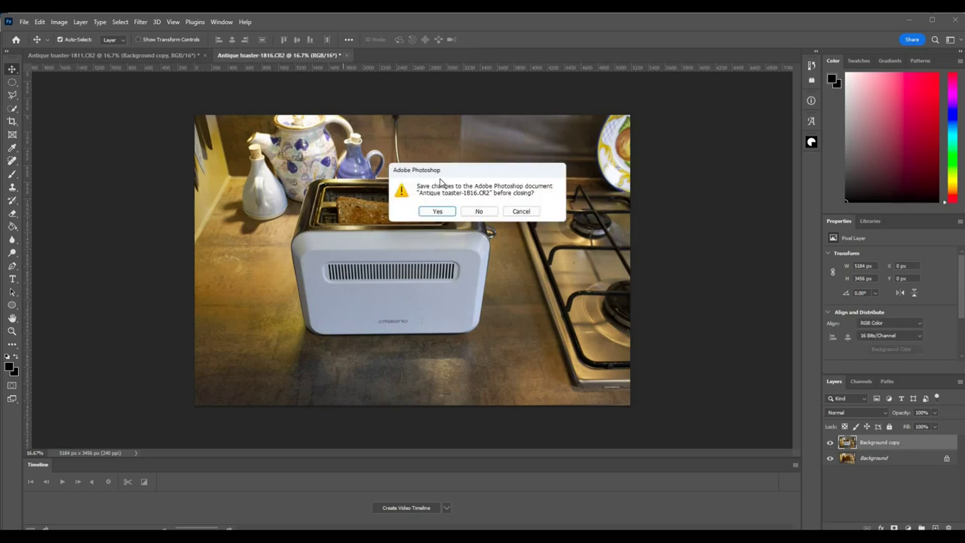
{"action": "left_click", "coordinate": [477, 213]}
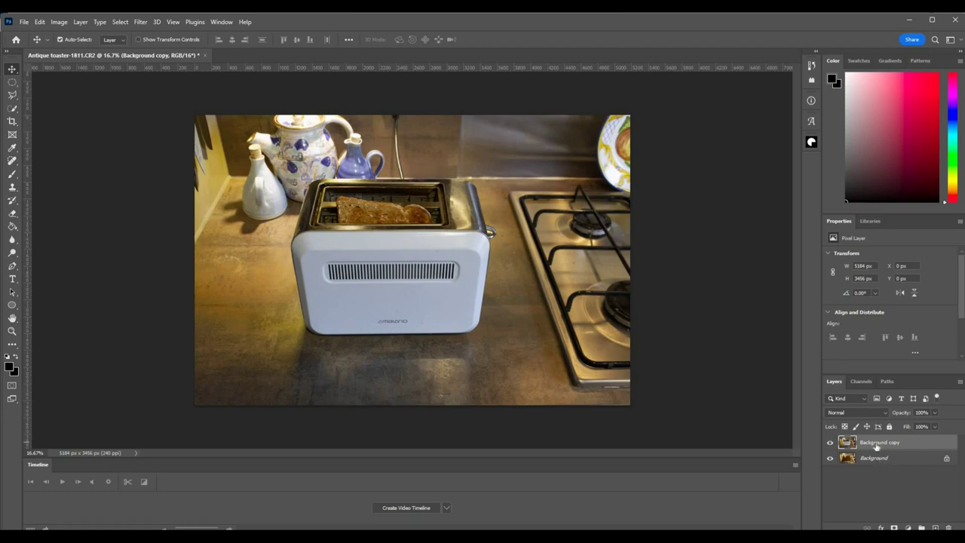
Step: Rename the Background copy layer to 'Toaster top'
{"action": "double_click", "coordinate": [879, 442]}
{"action": "type", "text": "Toaster top"}
{"action": "key", "text": "Return"}
Step: Duplicate the Background layer with Ctrl+J and name the copy 'Toaster body'
{"action": "left_click", "coordinate": [883, 461]}
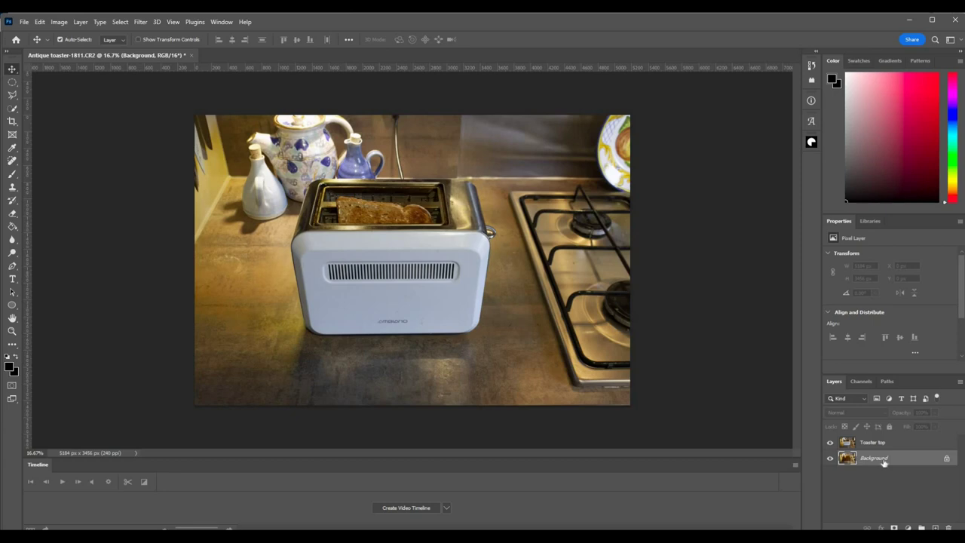
{"action": "key", "text": "ctrl+j"}
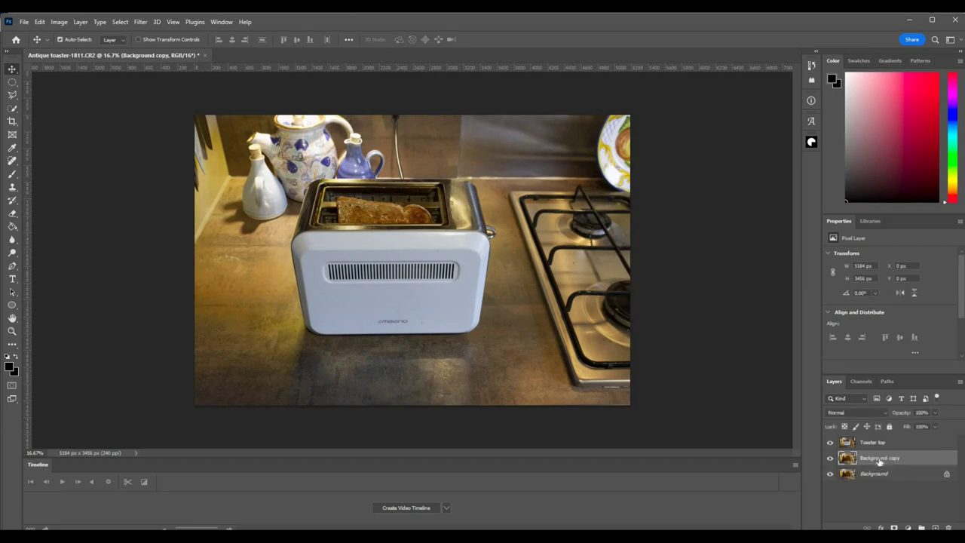
{"action": "double_click", "coordinate": [880, 458]}
{"action": "type", "text": "Toaster body"}
{"action": "key", "text": "Return"}
{"action": "left_click", "coordinate": [901, 445]}
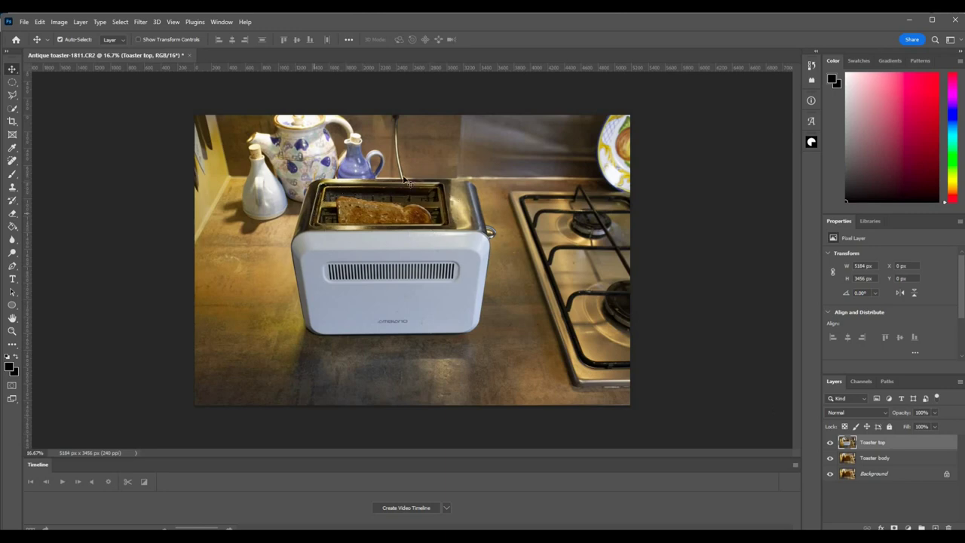
{"action": "left_click", "coordinate": [875, 459]}
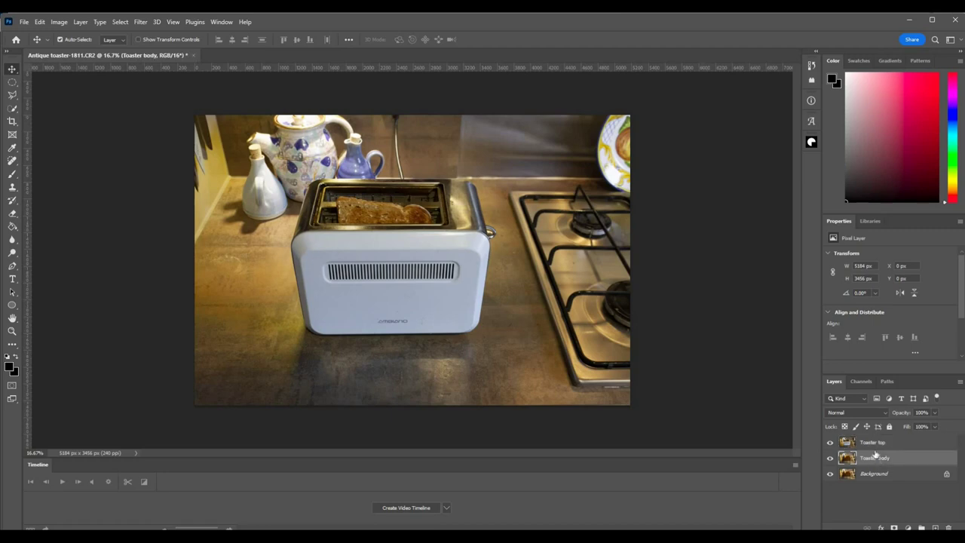
Step: On the Toaster top layer, zoom in on the toaster slot and pick the Polygonal Lasso tool
{"action": "left_click", "coordinate": [875, 445]}
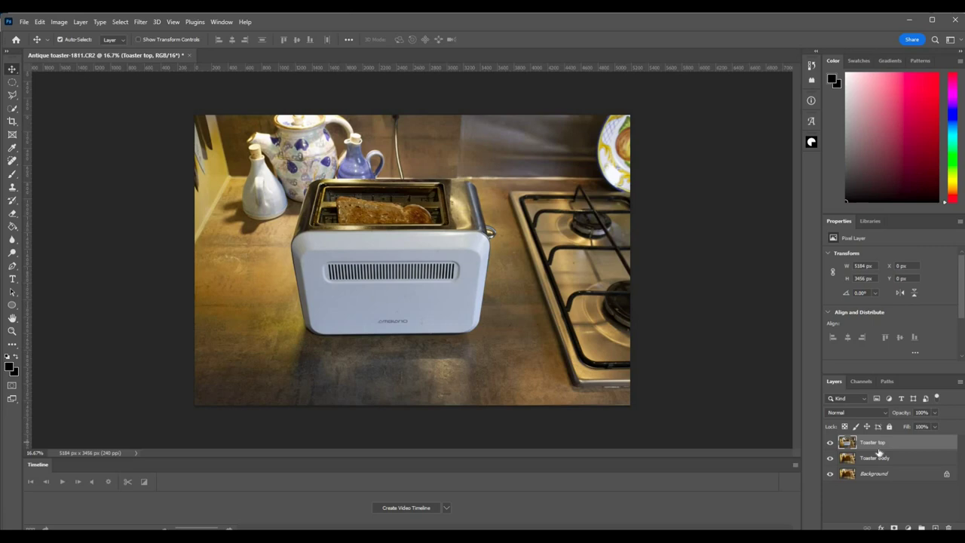
{"action": "key", "text": "ctrl+equal"}
{"action": "key", "text": "ctrl+equal"}
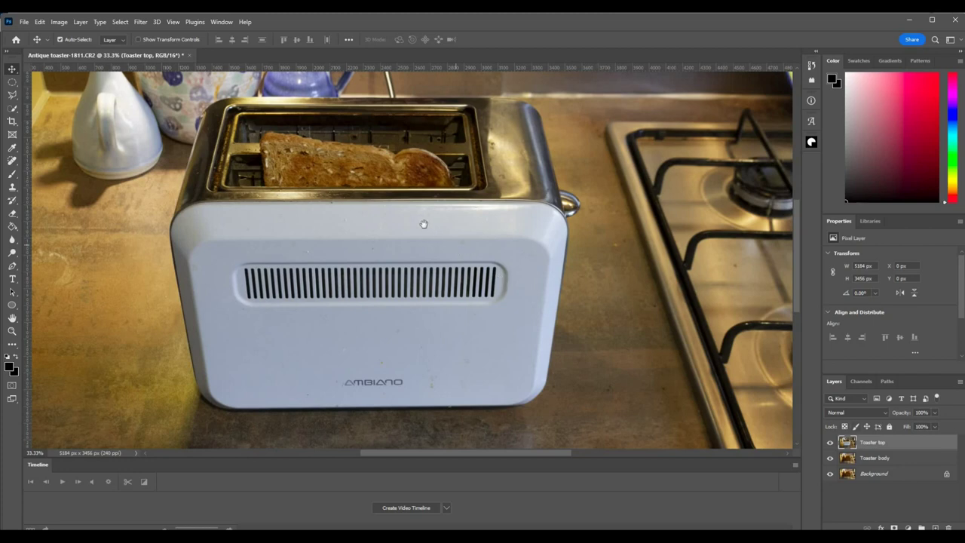
{"action": "left_click_drag", "start_coordinate": [428, 241], "coordinate": [455, 283]}
{"action": "key", "text": "ctrl+plus"}
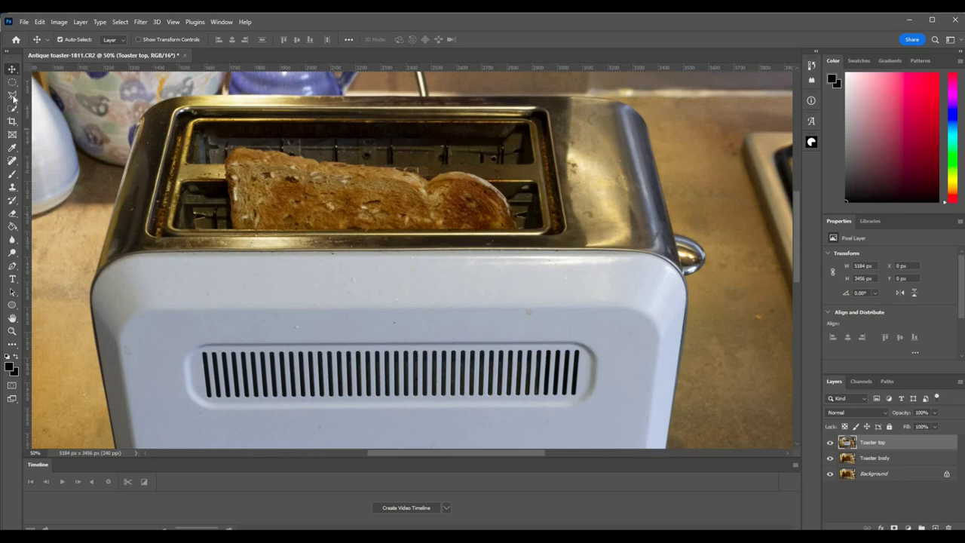
{"action": "left_click_drag", "start_coordinate": [14, 99], "coordinate": [42, 109]}
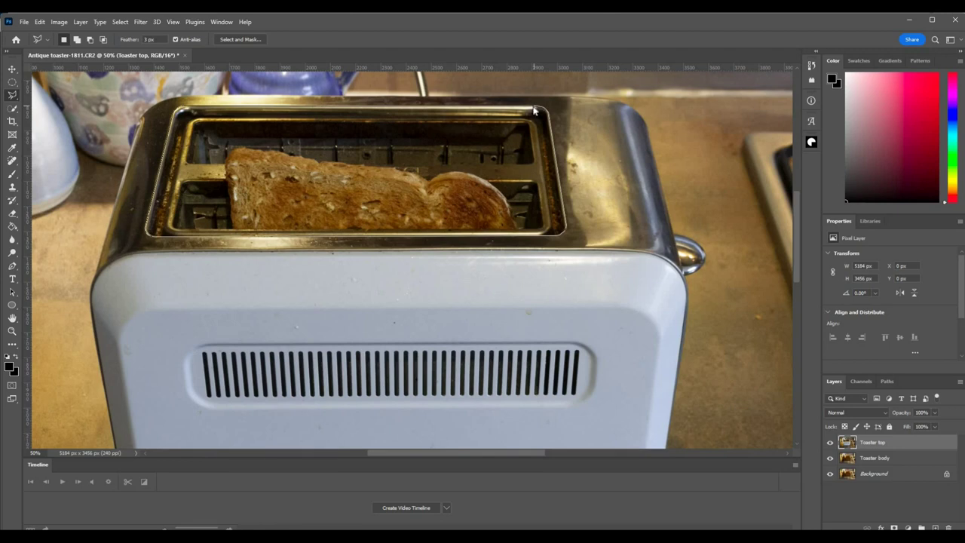
Step: Close the polygonal selection around the toaster slot and toast, then fit the photo on screen
{"action": "left_click", "coordinate": [533, 111]}
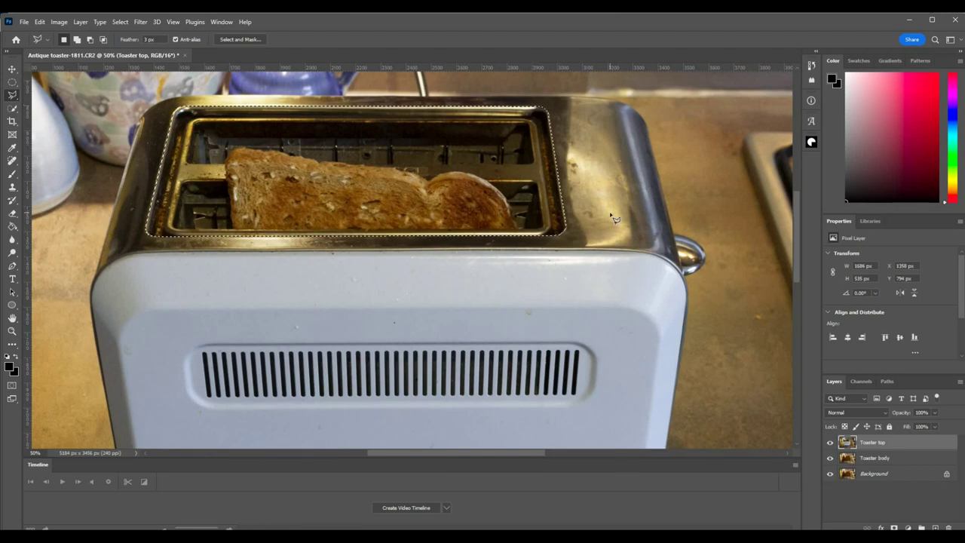
{"action": "key", "text": "ctrl+0"}
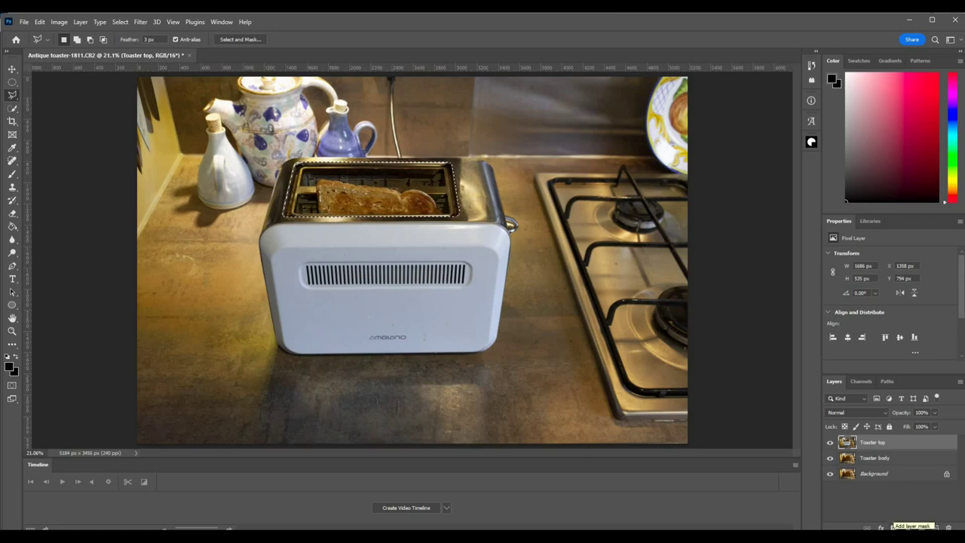
Step: Add a layer mask from the selection to Toaster top and target its pixels
{"action": "left_click", "coordinate": [894, 526]}
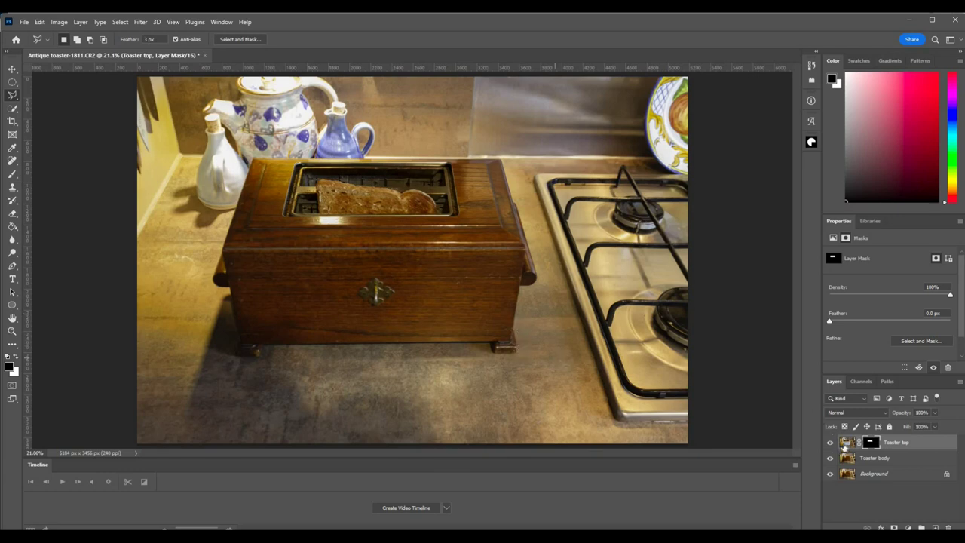
{"action": "left_click", "coordinate": [845, 444]}
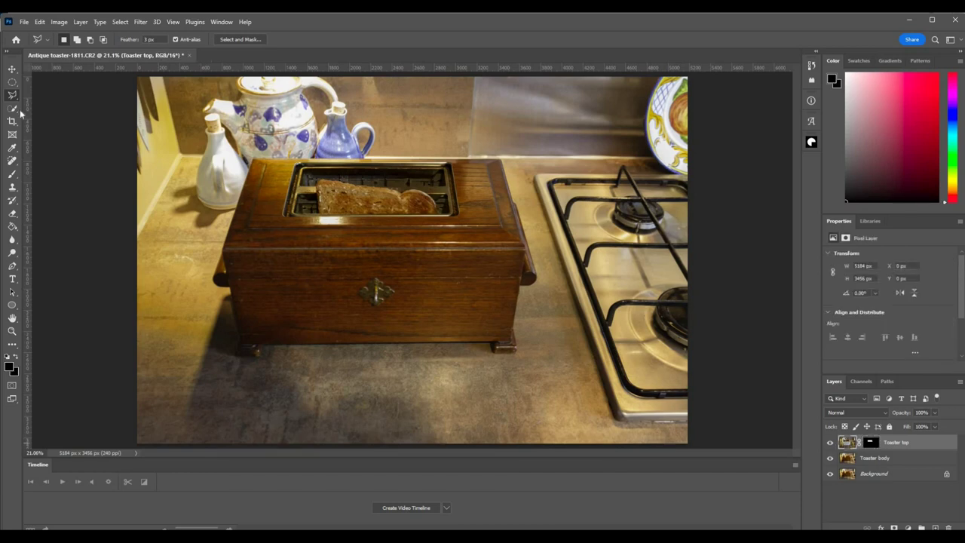
Step: Move the masked slot and toast down about 38 px, then fit the image on screen
{"action": "left_click", "coordinate": [12, 70]}
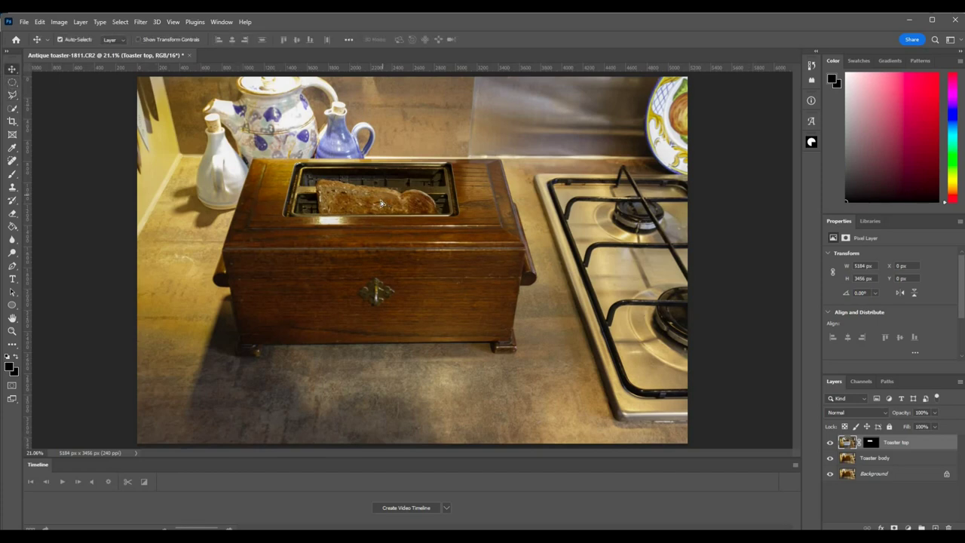
{"action": "left_click_drag", "start_coordinate": [382, 196], "coordinate": [381, 204]}
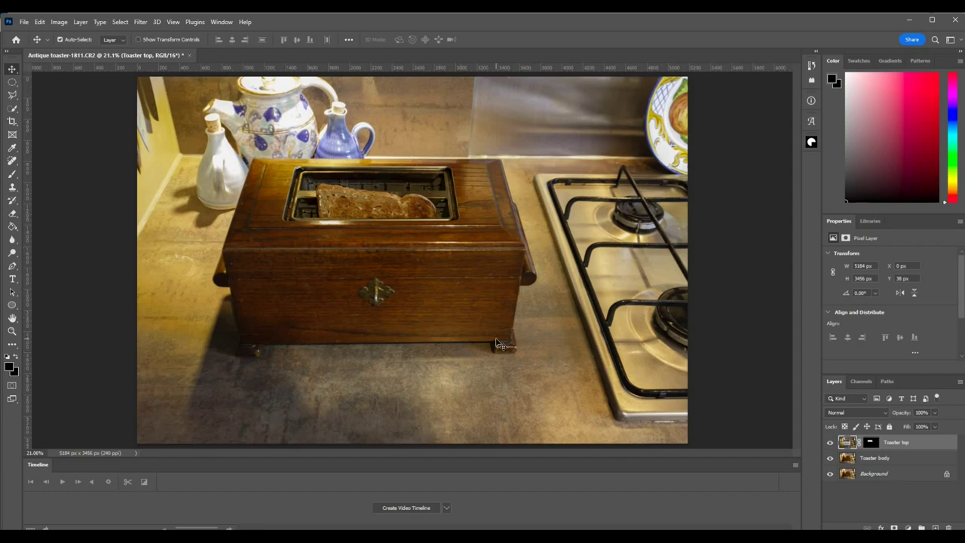
{"action": "scroll", "coordinate": [497, 342], "scroll_direction": "up", "scroll_amount": 5}
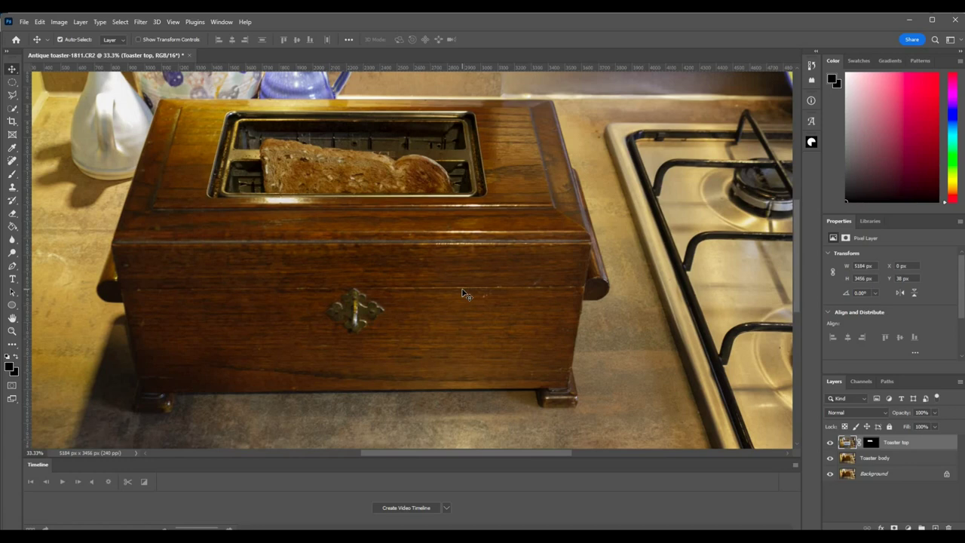
{"action": "key", "text": "ctrl"}
{"action": "key", "text": "ctrl+0"}
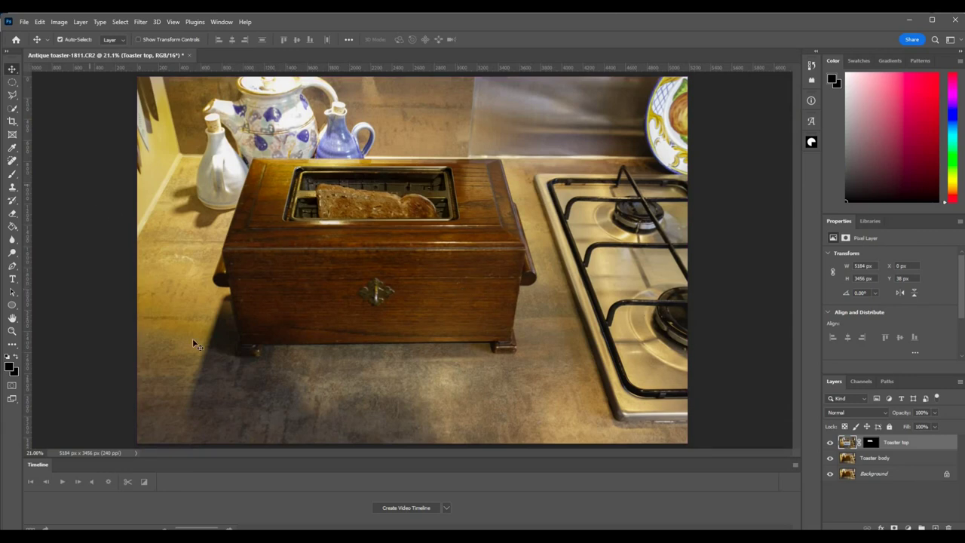
Step: Save the composite as Antique toaster-1811-Edit.tif, close it, and return to Lightroom
{"action": "key", "text": "ctrl+s"}
{"action": "mouse_move", "coordinate": [573, 537]}
{"action": "left_click", "coordinate": [572, 491]}
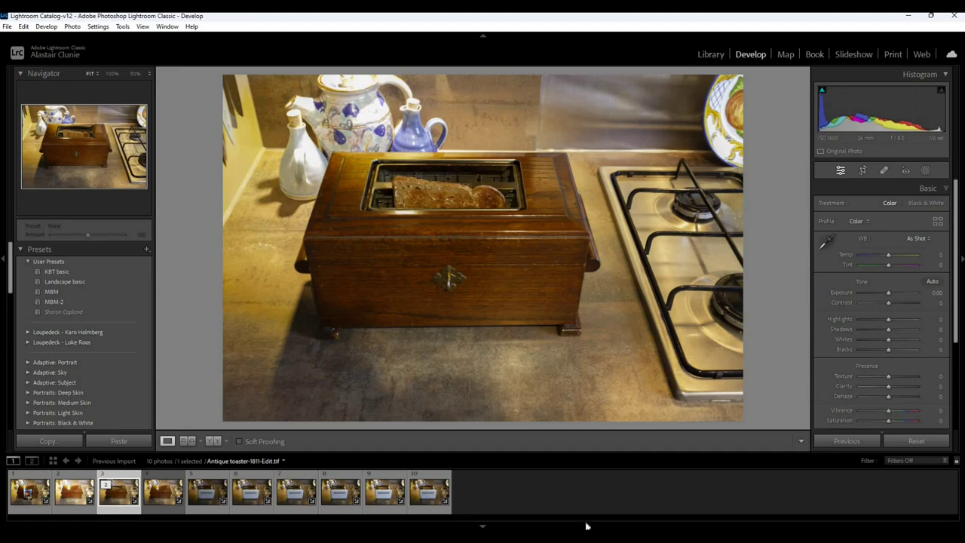
{"action": "key", "text": "alt+Tab"}
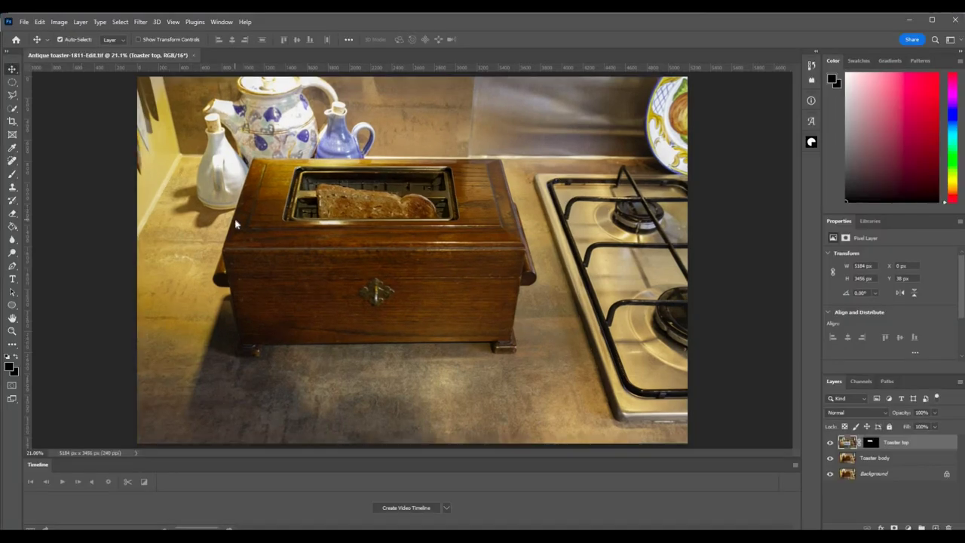
{"action": "key", "text": "ctrl+w"}
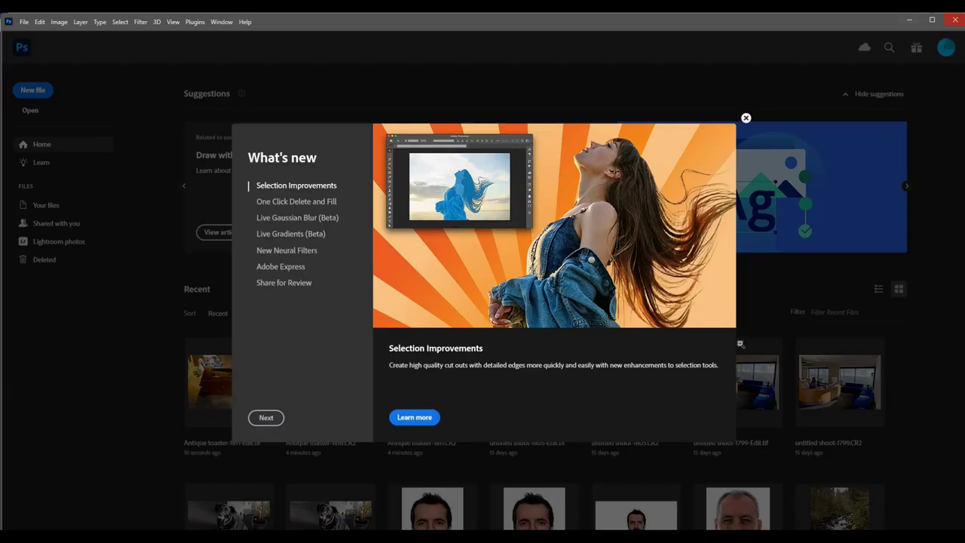
{"action": "key", "text": "alt+Tab"}
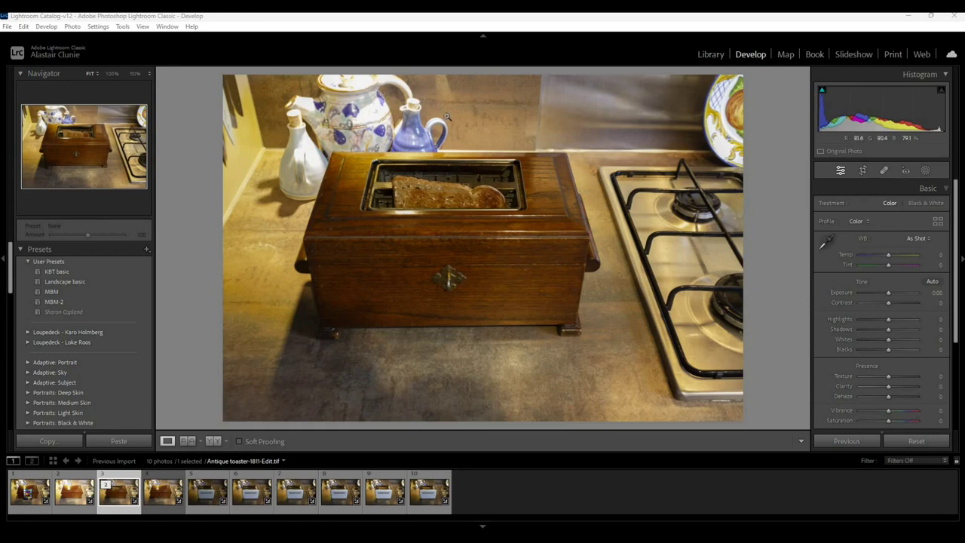
Step: Show the masking tools for Antique toaster-1811-Edit.tif in the Develop module
{"action": "left_click", "coordinate": [927, 172]}
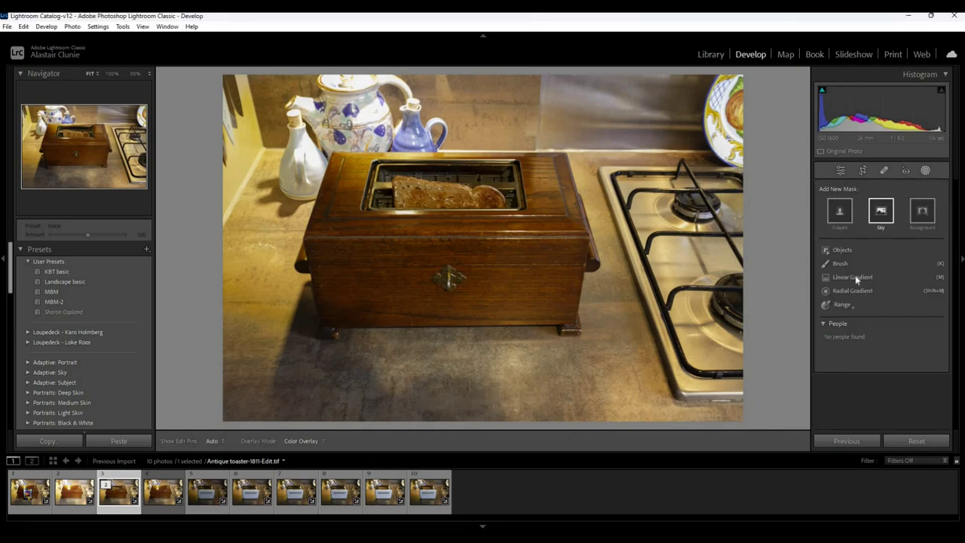
Step: Add a linear gradient mask running down from the photo's top toward the toaster slot
{"action": "left_click", "coordinate": [853, 277]}
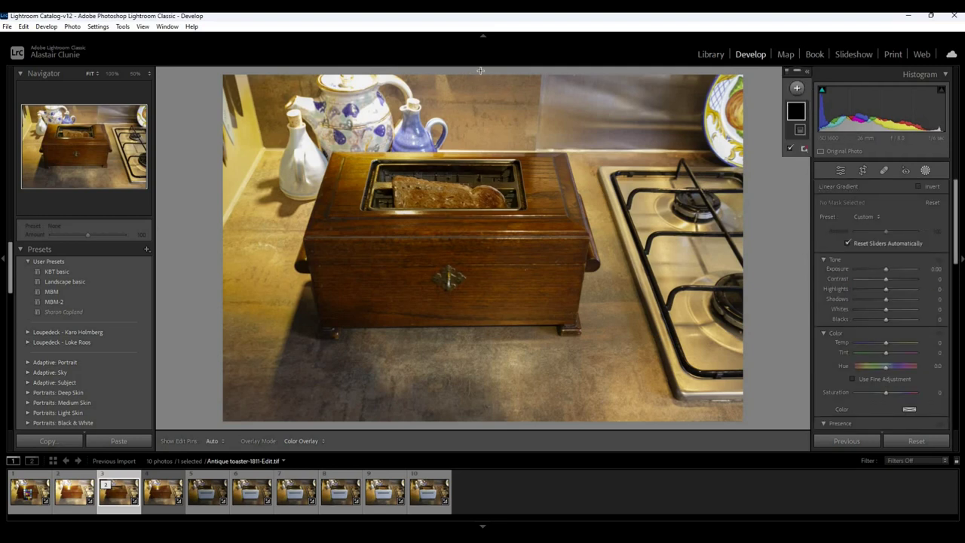
{"action": "left_click_drag", "start_coordinate": [480, 70], "coordinate": [478, 131]}
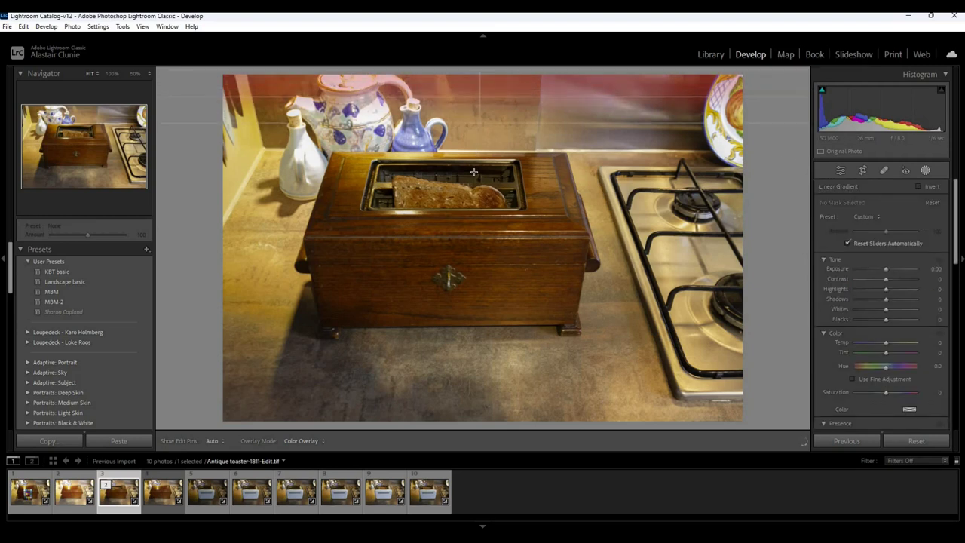
{"action": "left_click_drag", "start_coordinate": [474, 172], "coordinate": [472, 178]}
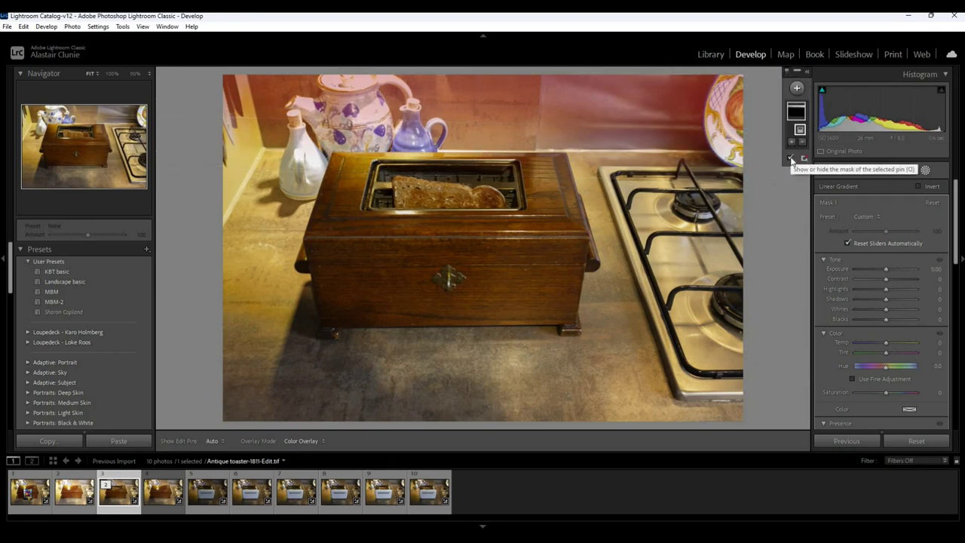
{"action": "left_click", "coordinate": [791, 159]}
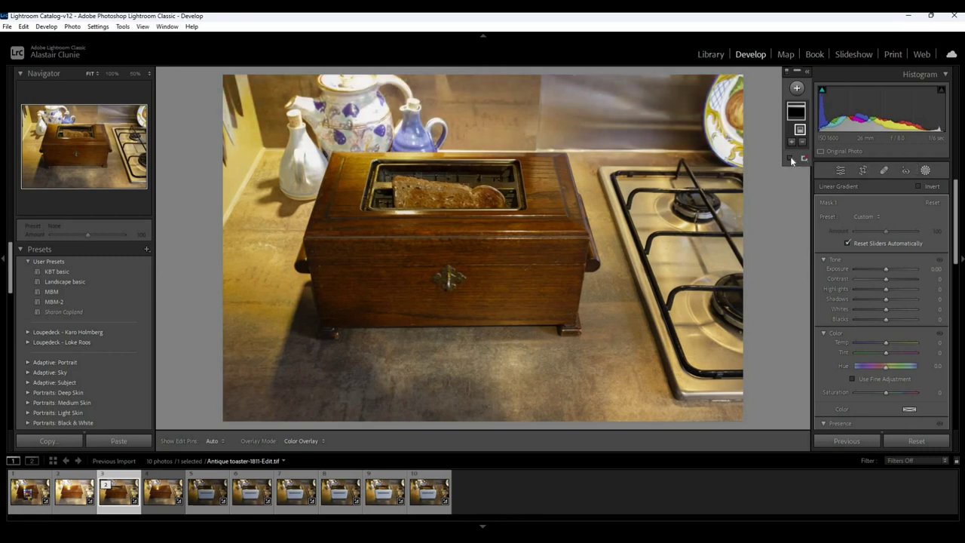
Step: Set the mask to Exposure -0.70, Highlights -26 and Whites -4
{"action": "key", "text": "minus"}
{"action": "key", "text": "minus"}
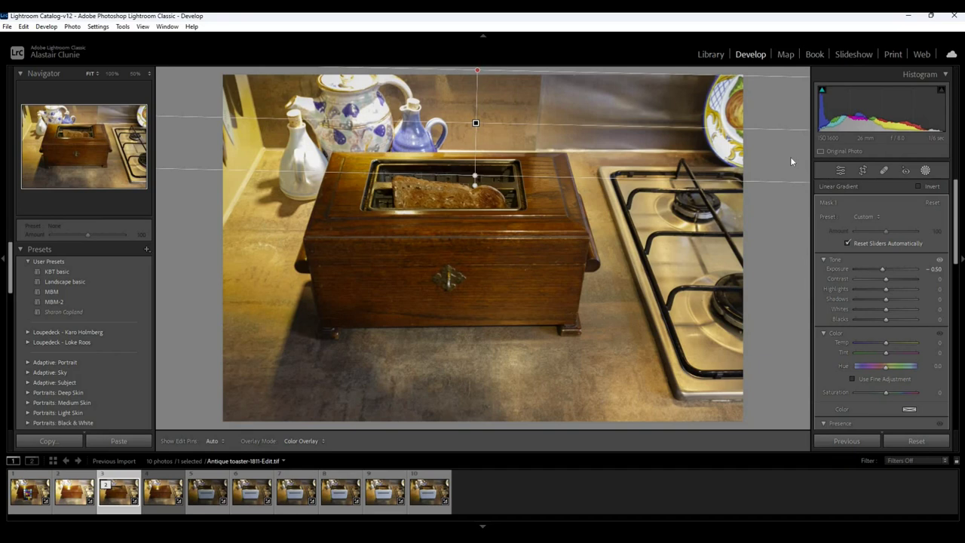
{"action": "key", "text": "minus"}
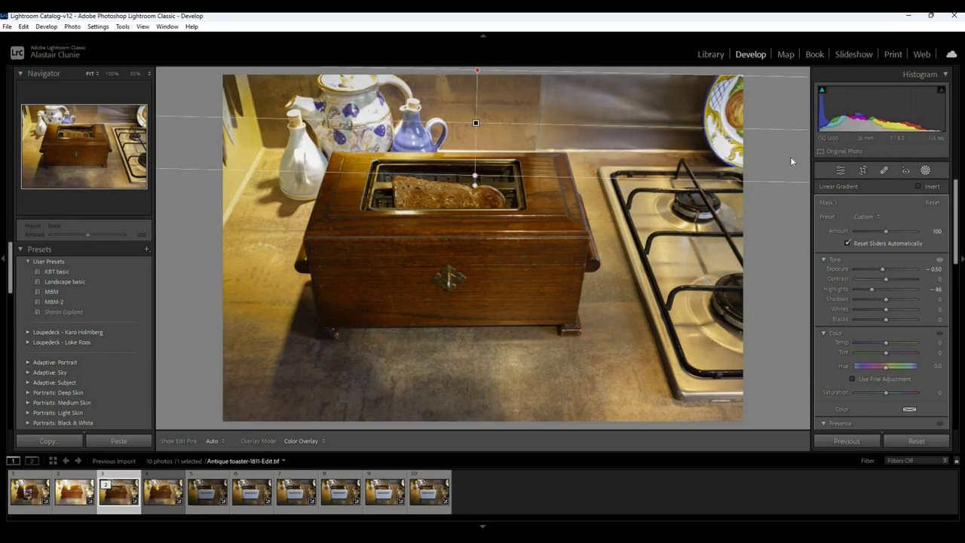
{"action": "key", "text": "minus"}
{"action": "key", "text": "minus"}
{"action": "key", "text": "minus"}
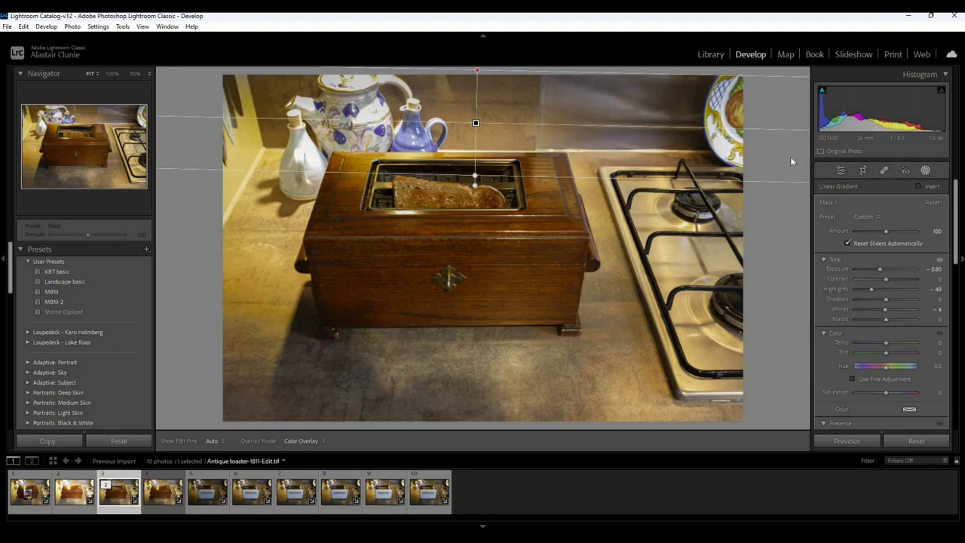
{"action": "key", "text": "plus"}
{"action": "key", "text": "plus"}
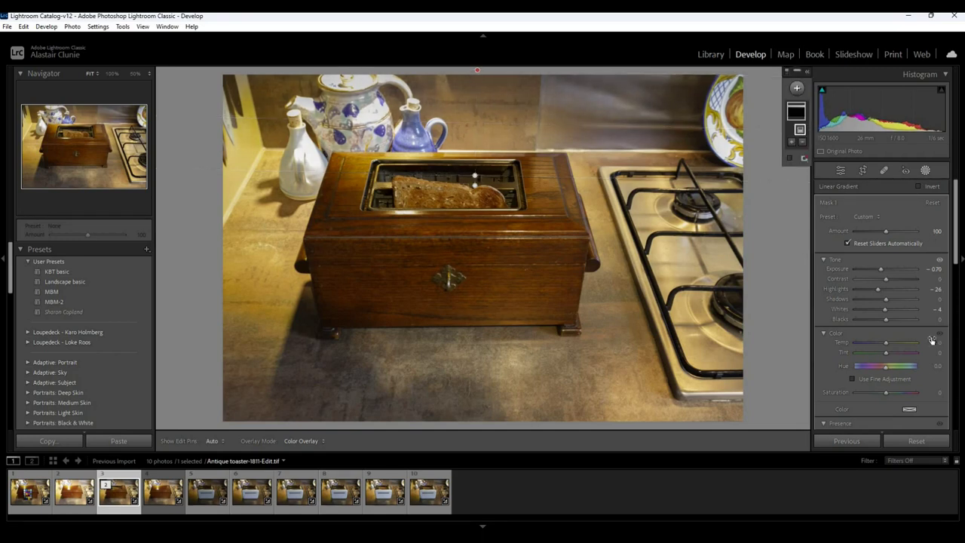
Step: Close masking, then check the darkened top in a Before/After comparison and return to Loupe
{"action": "scroll", "coordinate": [935, 324], "scroll_direction": "down", "scroll_amount": 5}
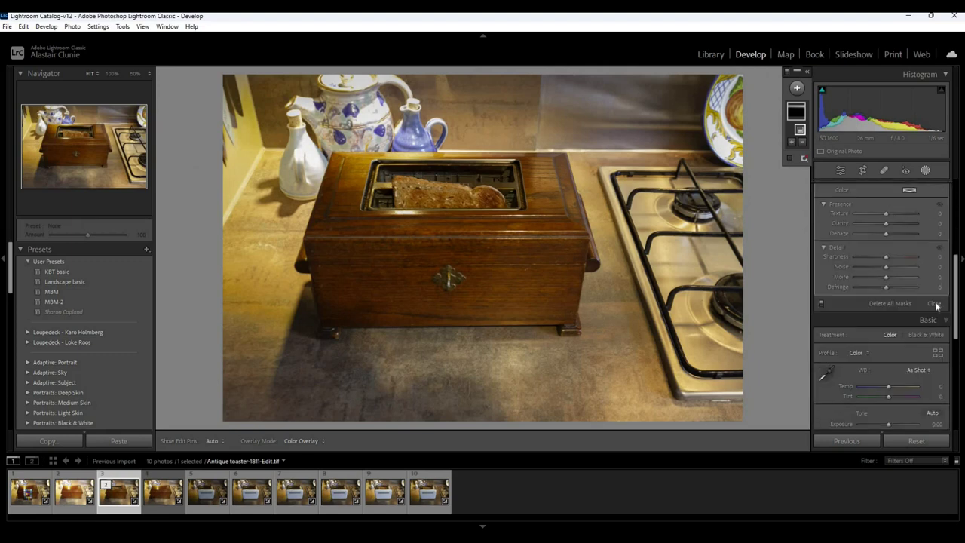
{"action": "left_click", "coordinate": [935, 304]}
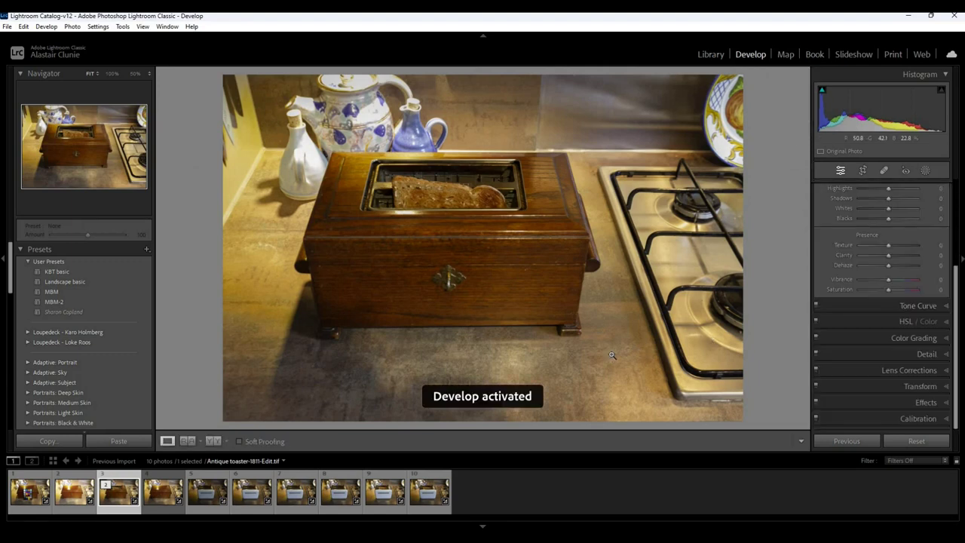
{"action": "key", "text": "y"}
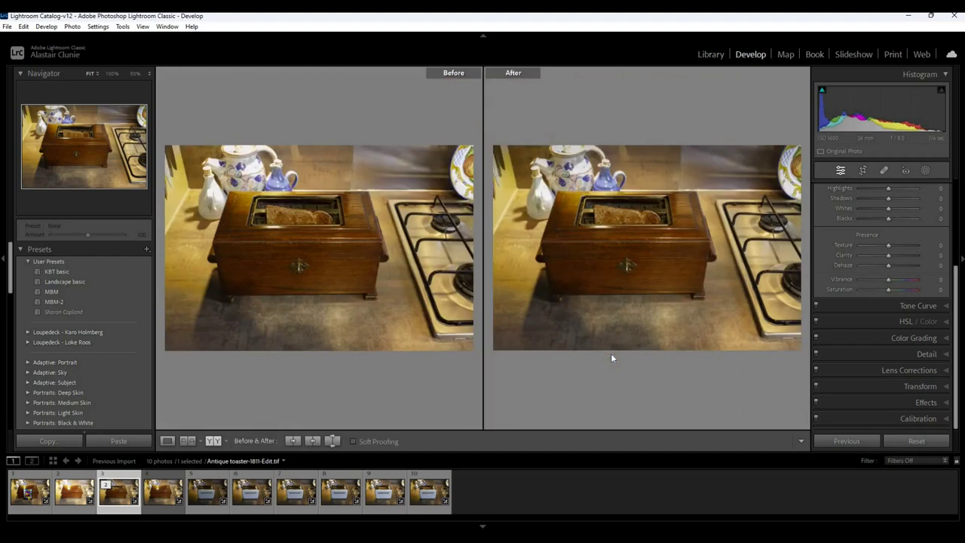
{"action": "key", "text": "y"}
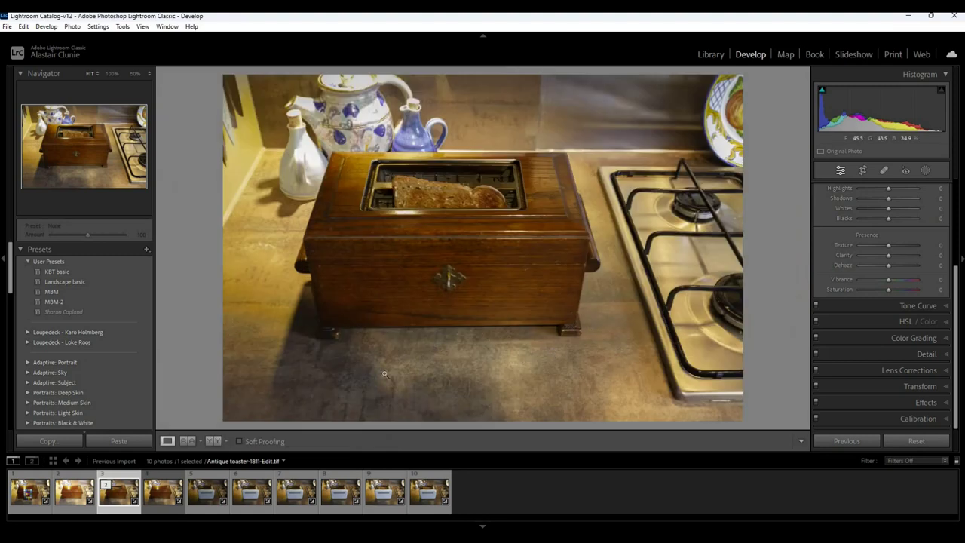
Step: Crop in from the top-left and bottom-right corners to frame the toaster box, trimming the stove
{"action": "left_click", "coordinate": [864, 171]}
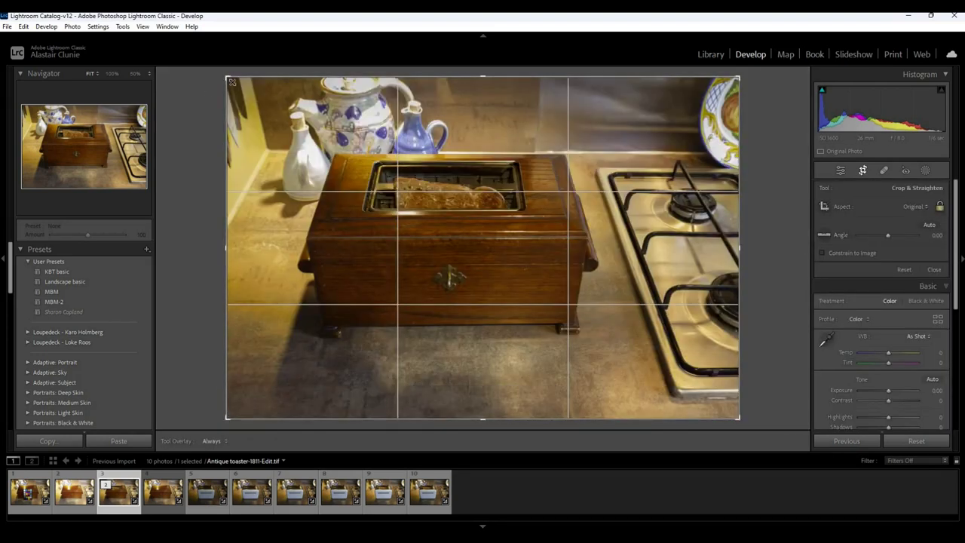
{"action": "left_click_drag", "start_coordinate": [232, 83], "coordinate": [238, 85]}
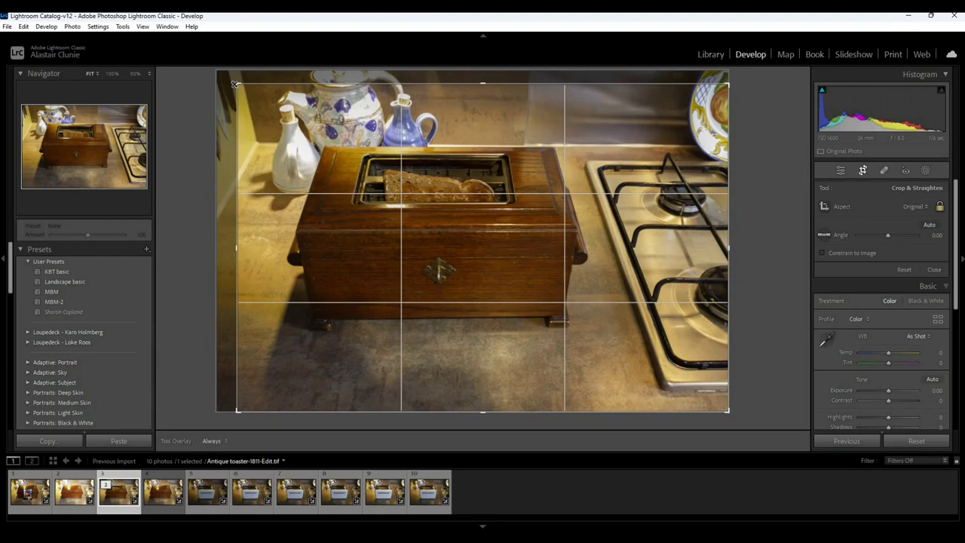
{"action": "left_click_drag", "start_coordinate": [727, 411], "coordinate": [714, 392]}
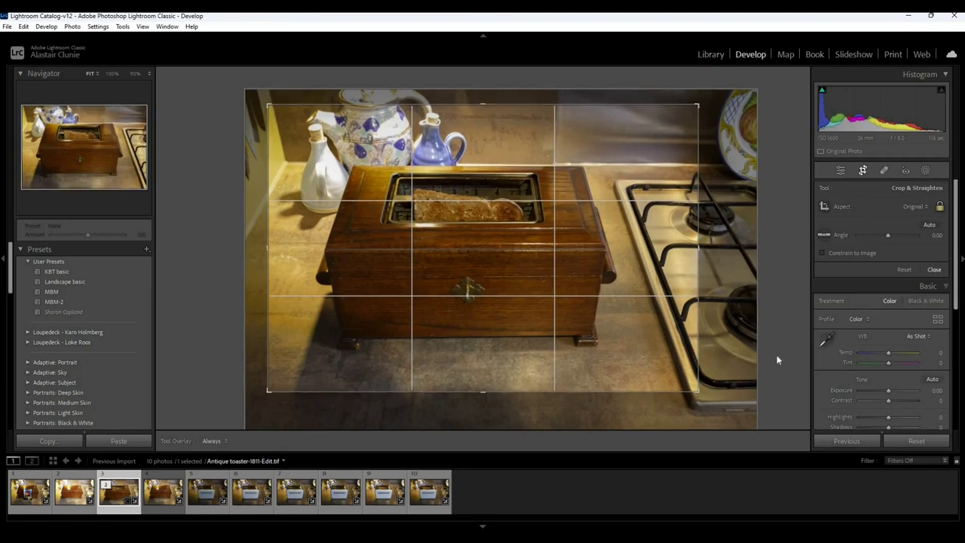
{"action": "key", "text": "d"}
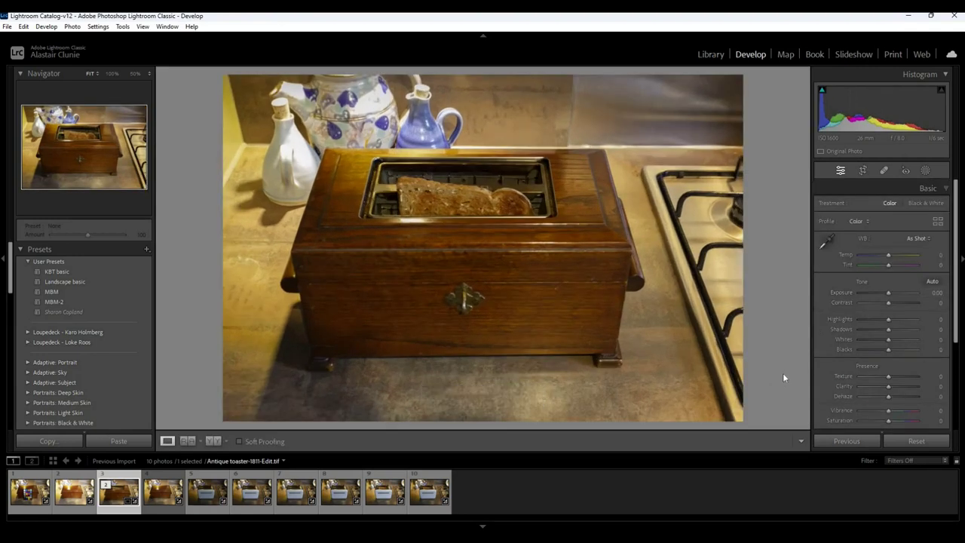